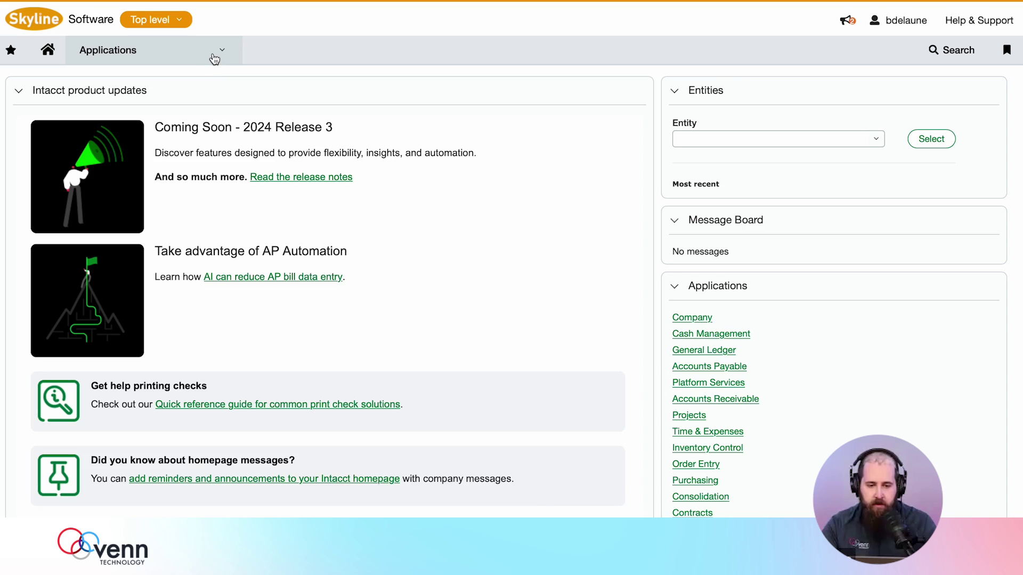
- Start a new Accounts Receivable customer named Dunder Mifflin - Boston
click(220, 50)
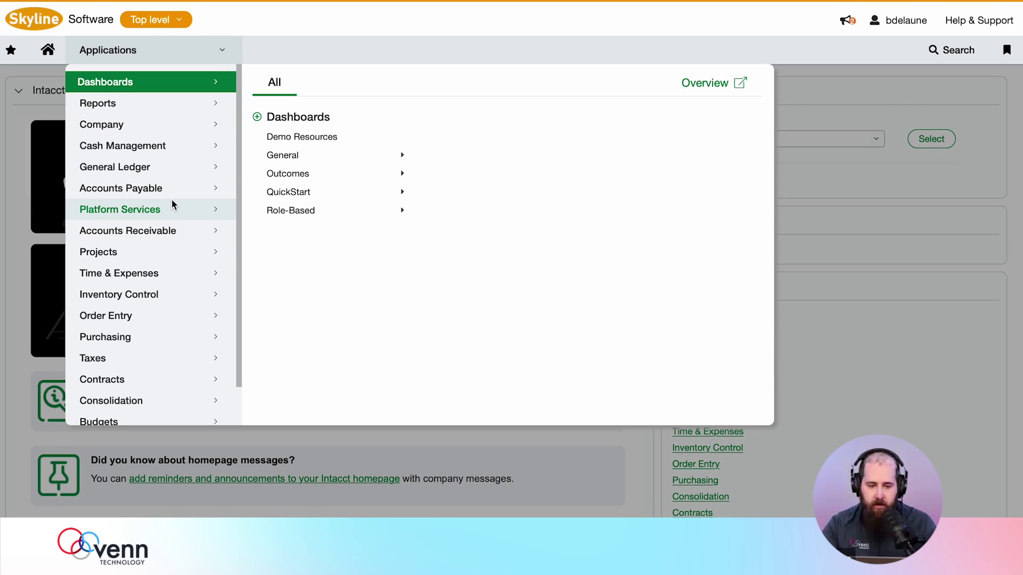
click(167, 233)
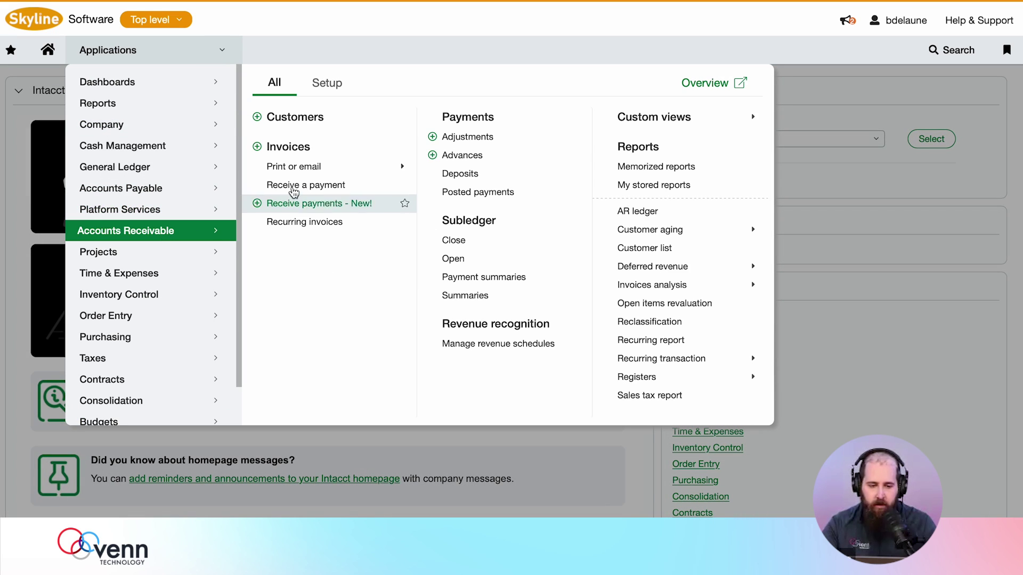
click(259, 118)
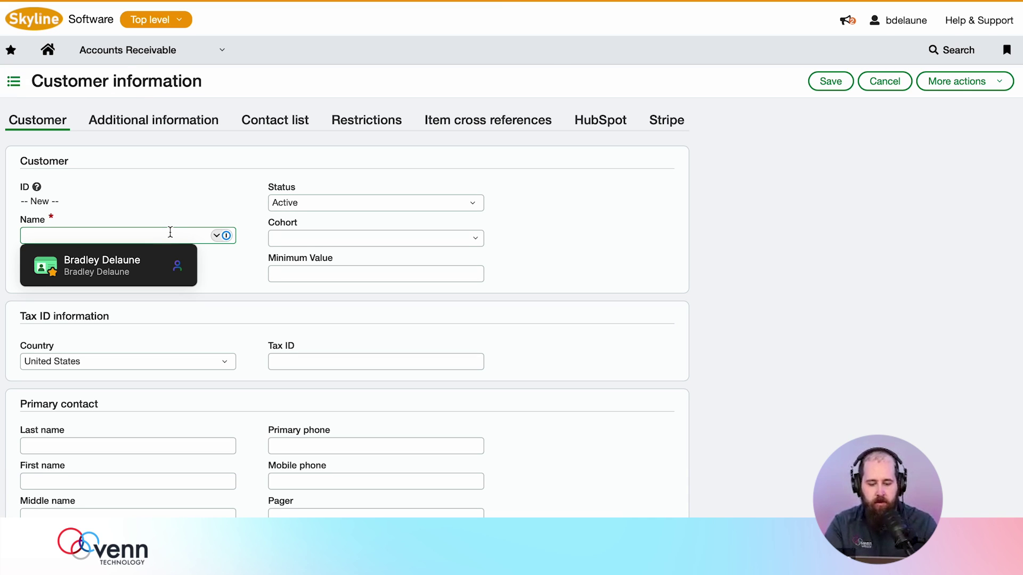
text(Dunder Mifflin - Boston)
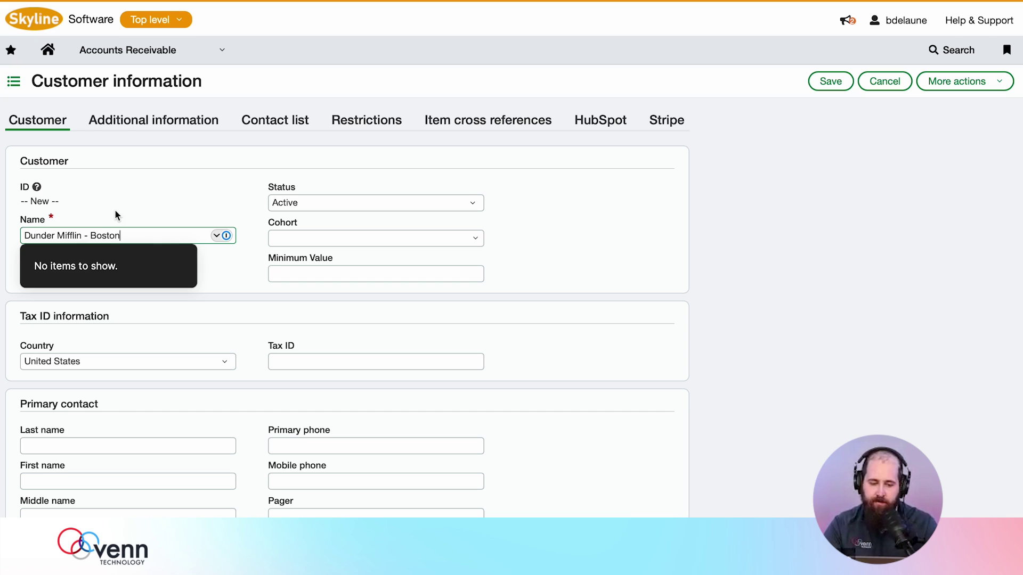
key(Tab)
scroll(155, 196, down, 3)
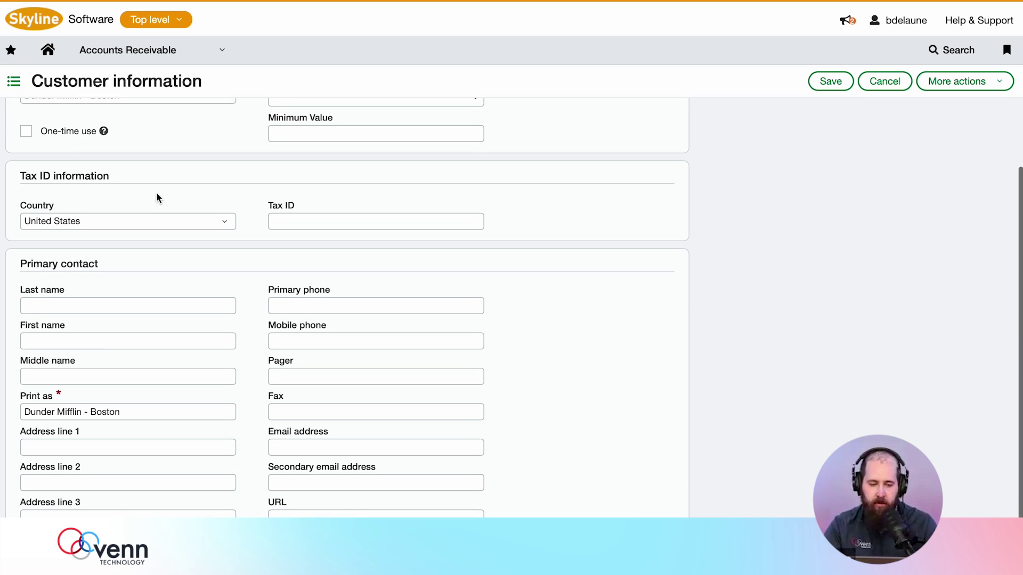
- Enter the primary contact's last name and first name
click(105, 307)
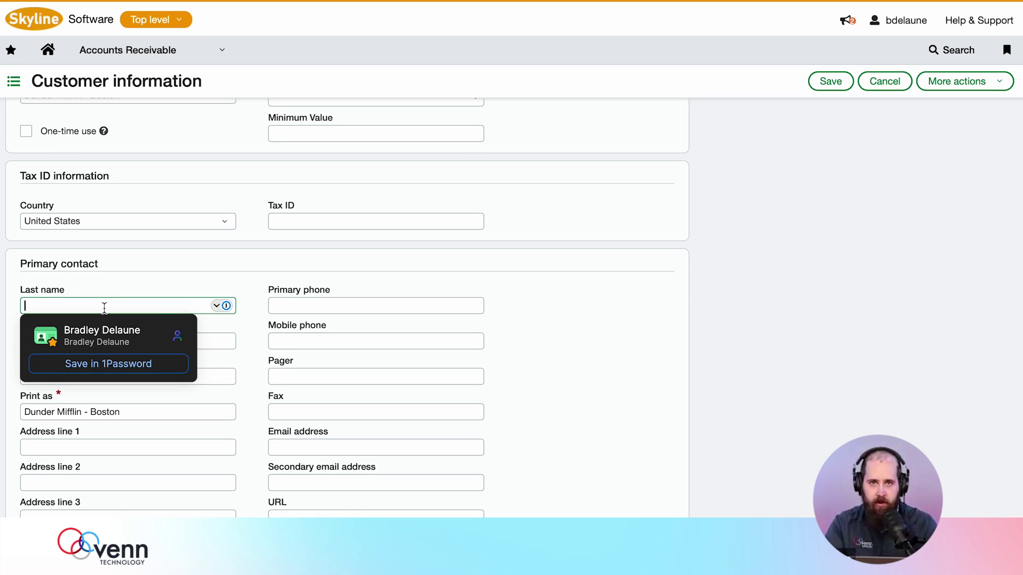
text(Scott)
key(Tab)
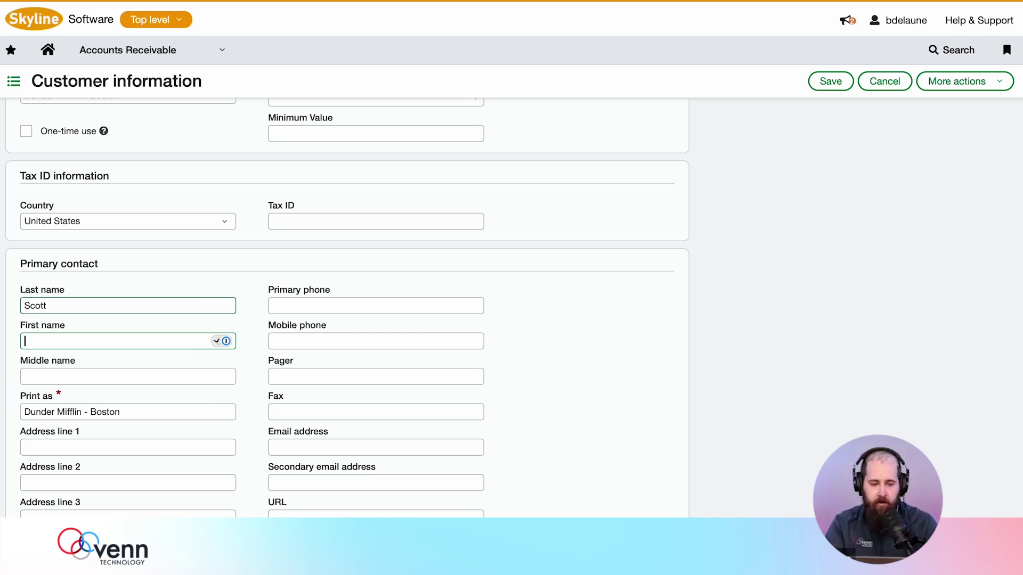
text(Mid)
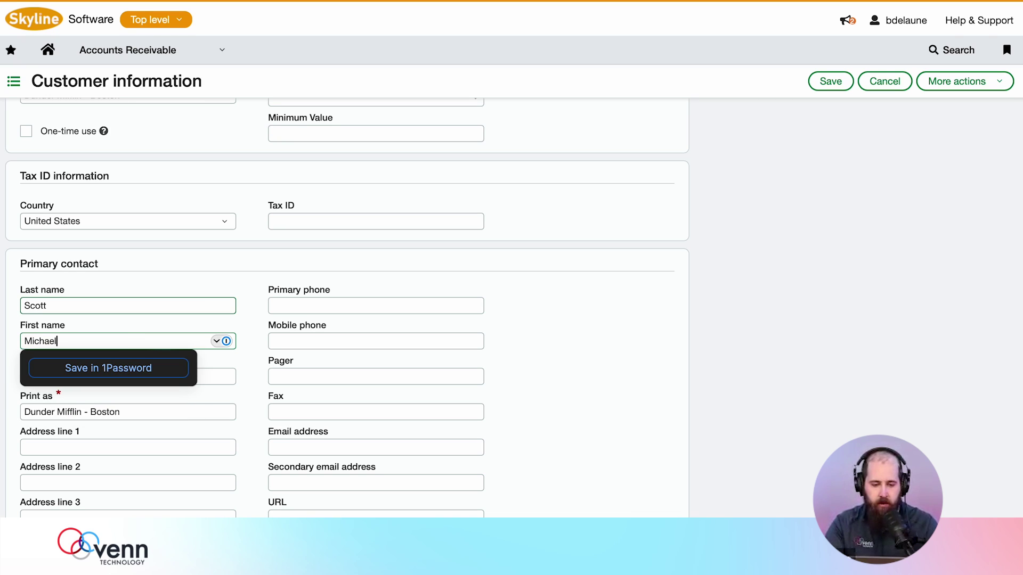
key(Tab)
click(249, 418)
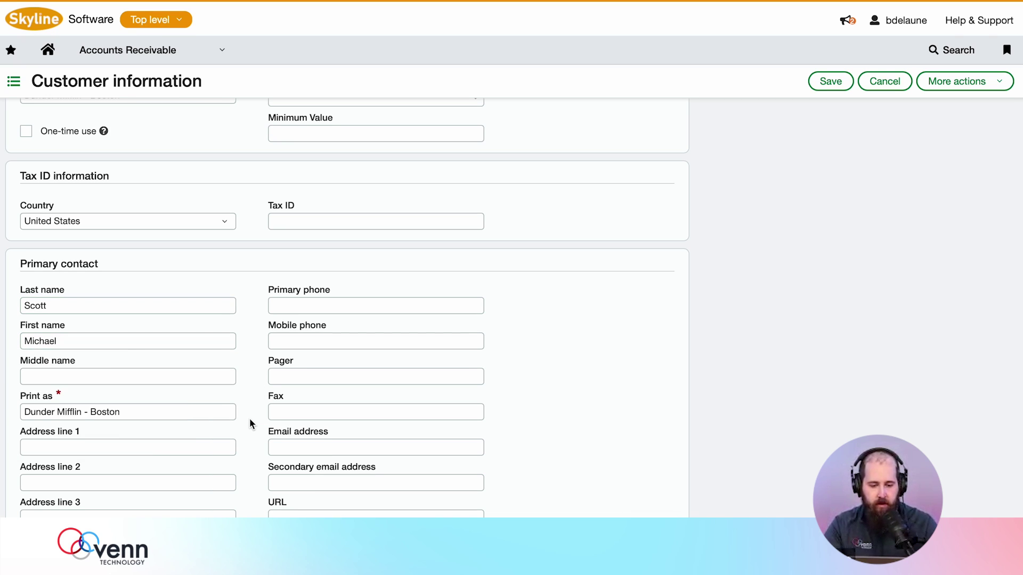
scroll(250, 418, down, 1)
- Enter the contact's street address and the city Boston
click(164, 381)
text(123 Main St)
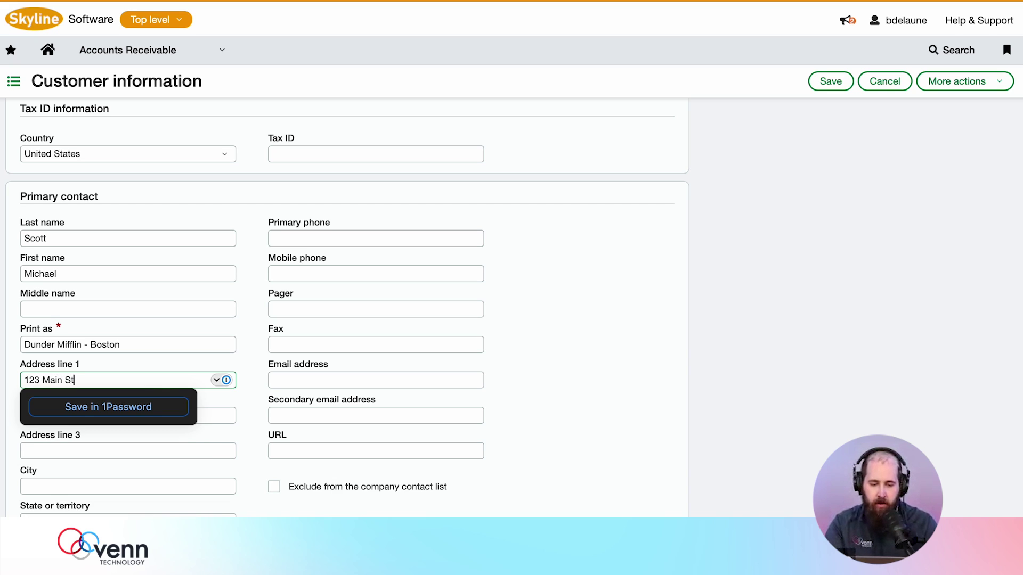
key(Tab)
click(269, 497)
click(160, 483)
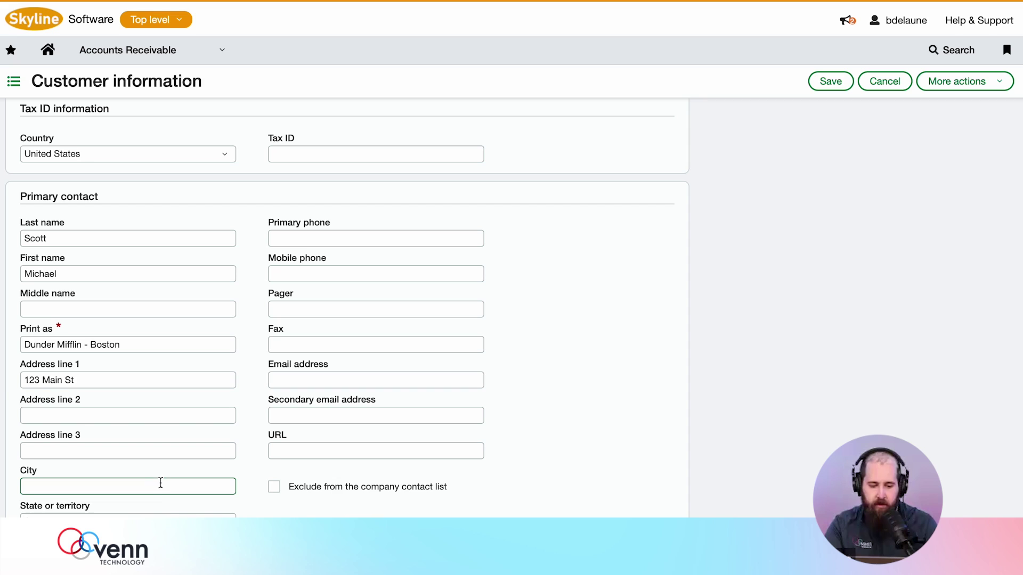
text(Boston)
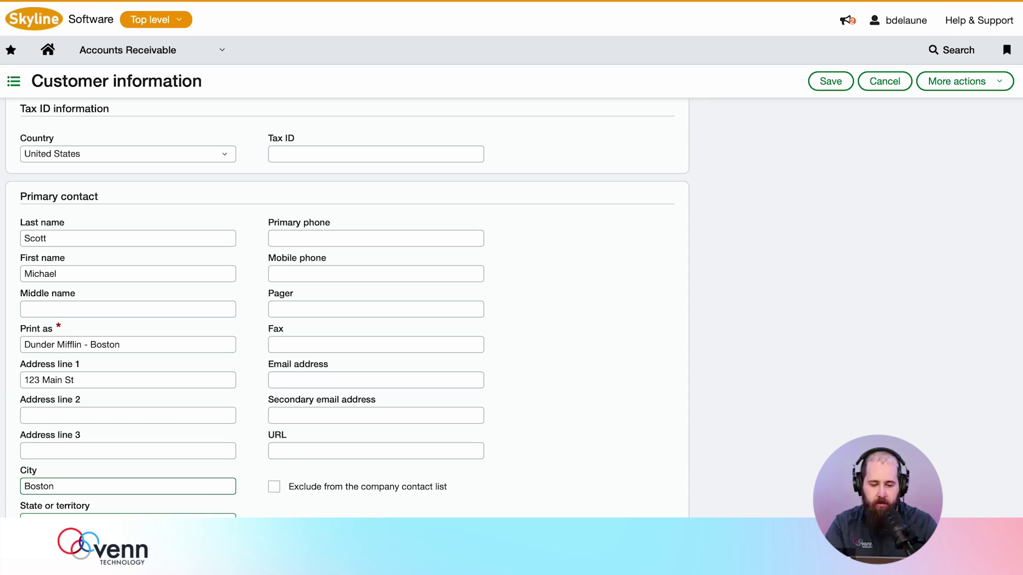
key(Tab)
key(space)
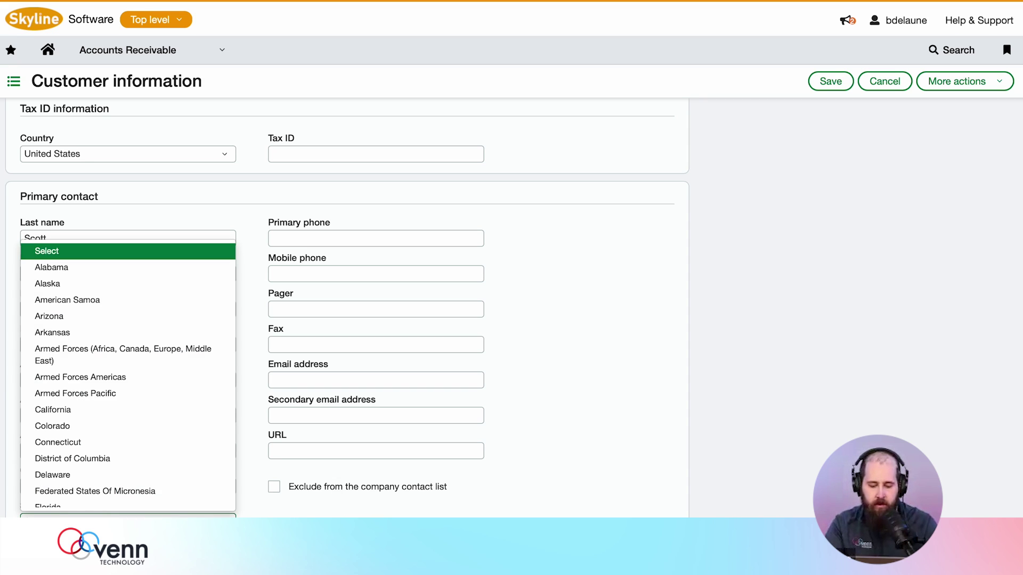
key(Escape)
- Begin entering the contact's e-mail address
click(341, 379)
text(bdelau)
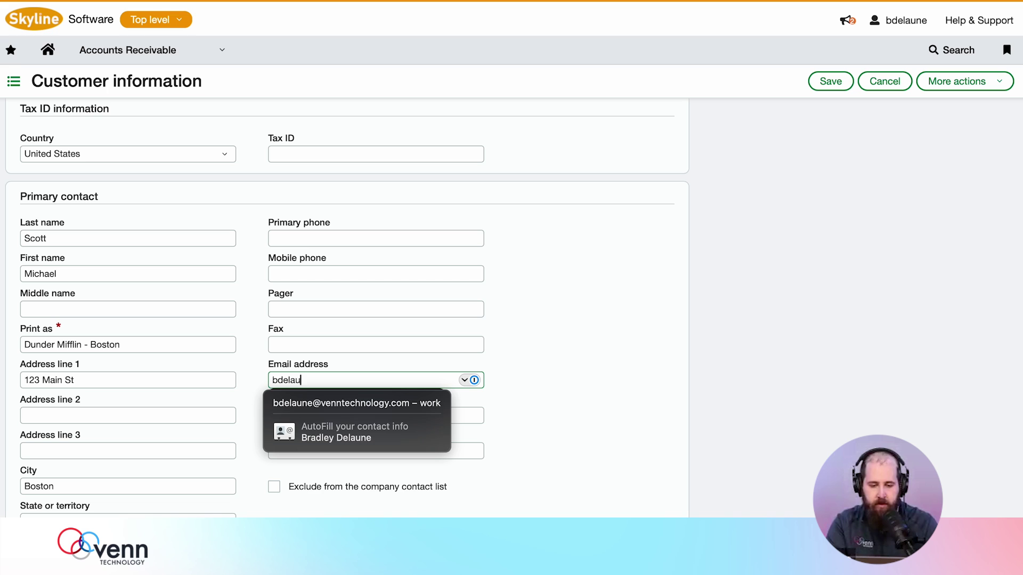
text(ne_)
key(BackSpace)
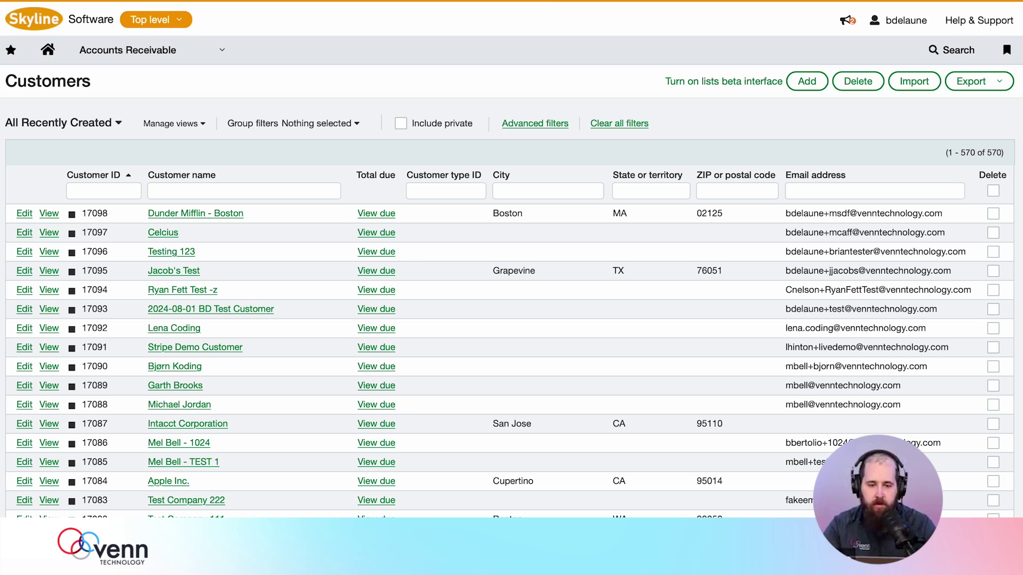
- Open the applications menu from the Customers list
click(186, 52)
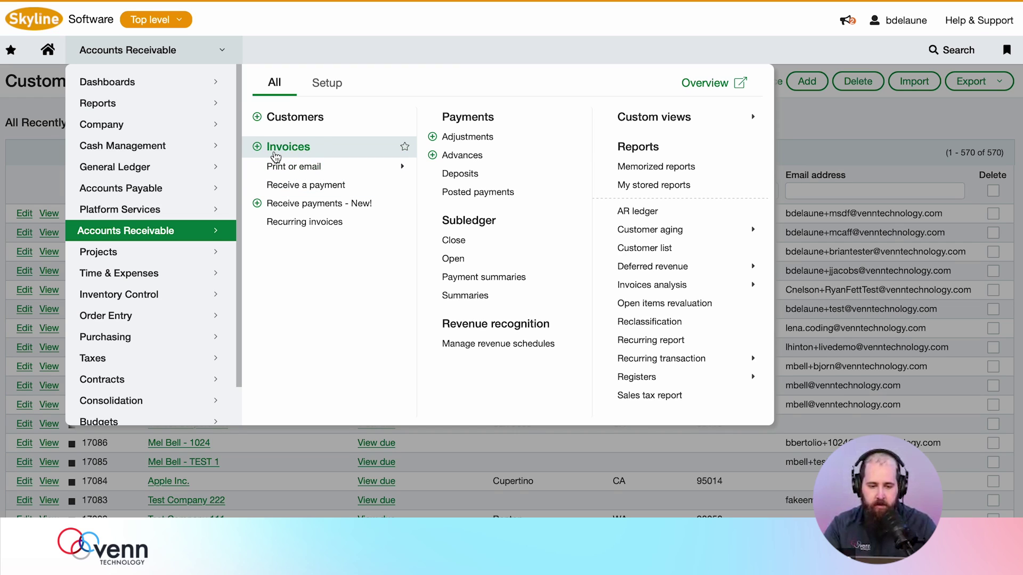
- Start a new Order Entry sales order for customer Dunder Mifflin - Boston
mouse_move(181, 317)
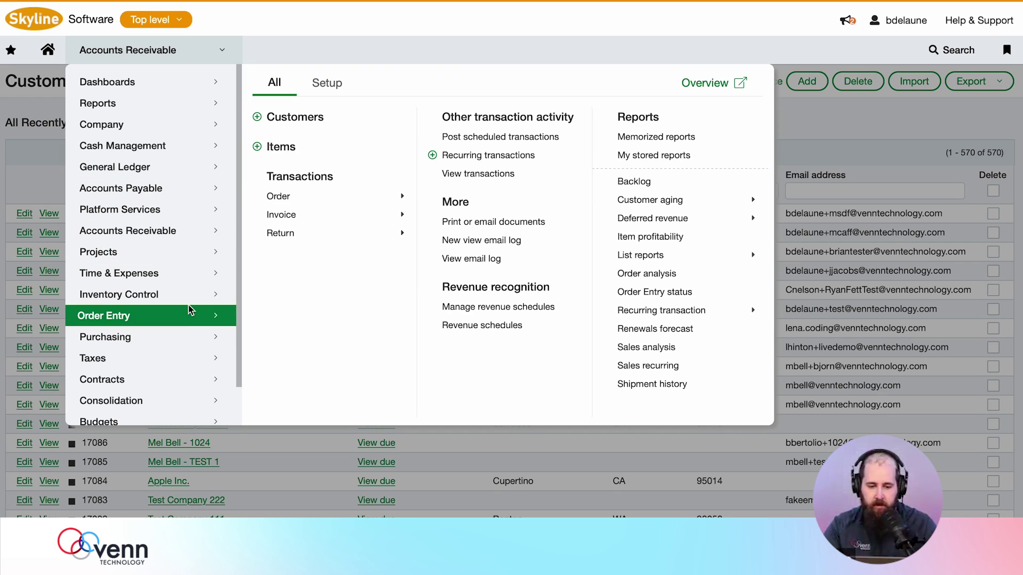
click(312, 196)
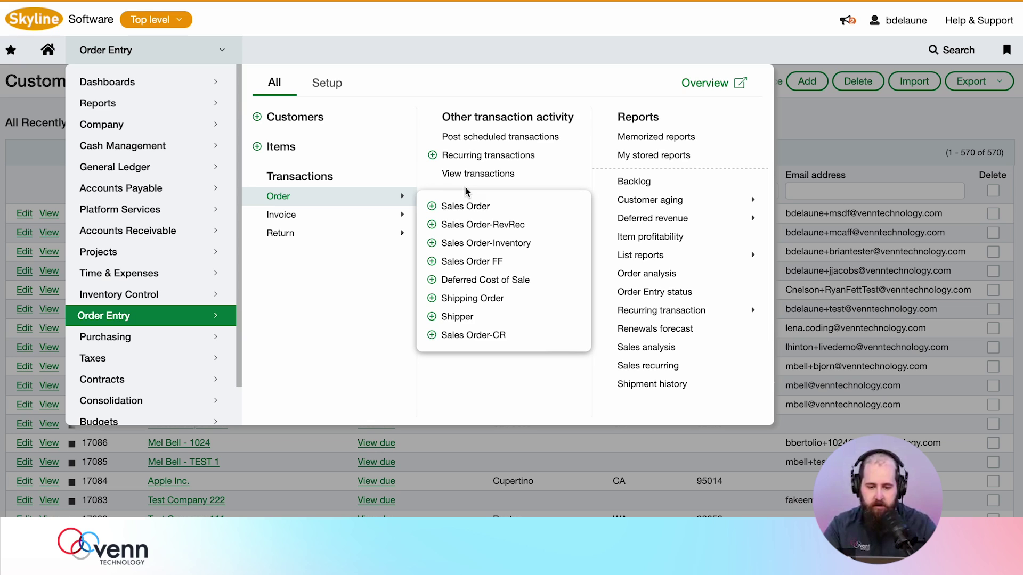
click(432, 208)
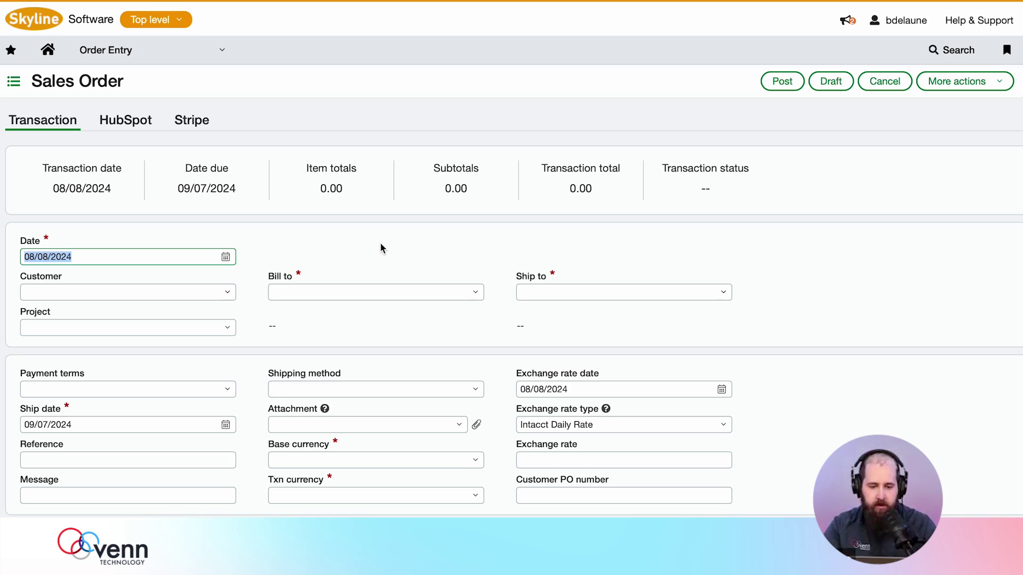
click(217, 291)
text(Dun)
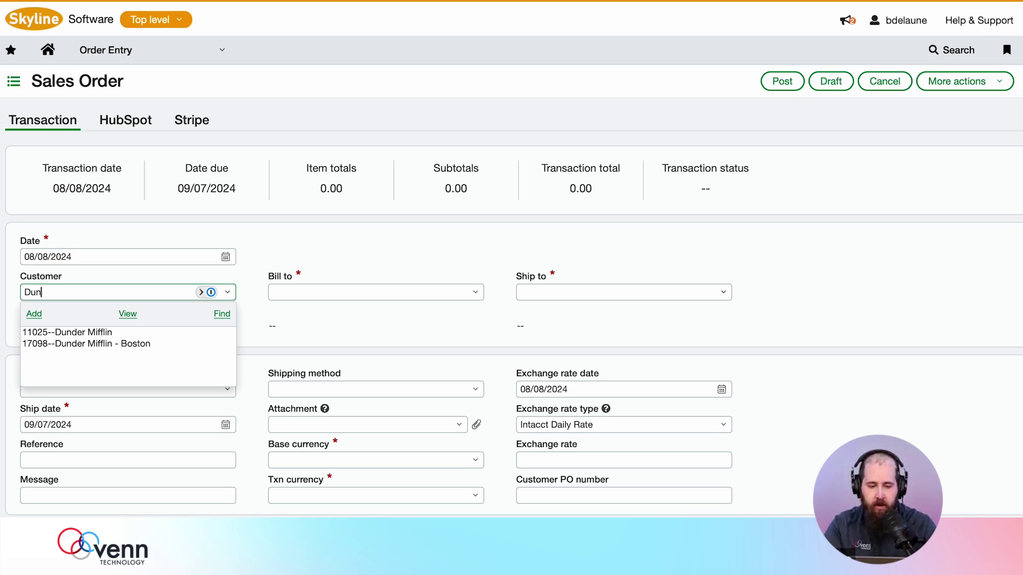
click(183, 344)
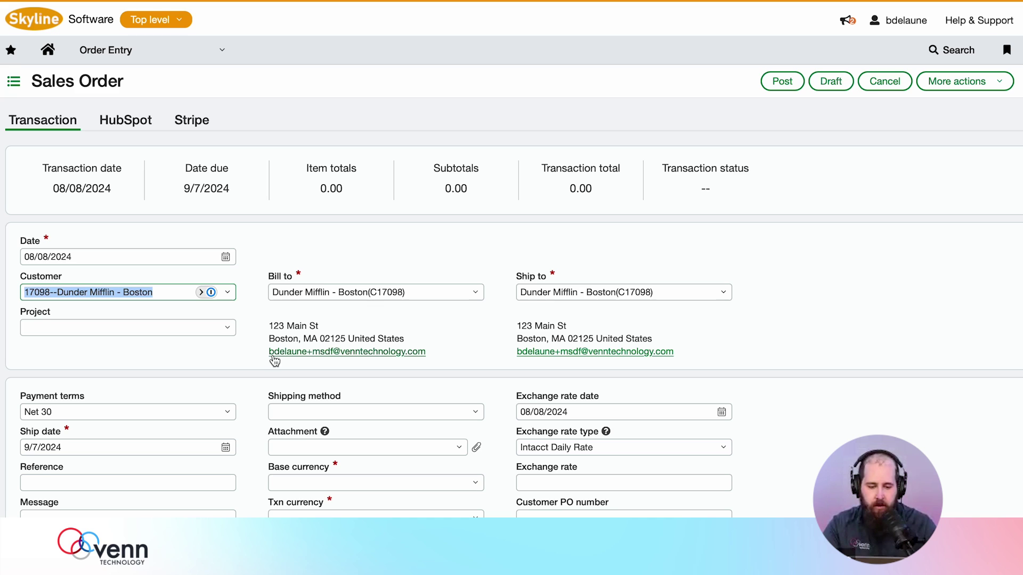
- Set the order's base currency to USD and start on the transaction currency
scroll(217, 423, down, 2)
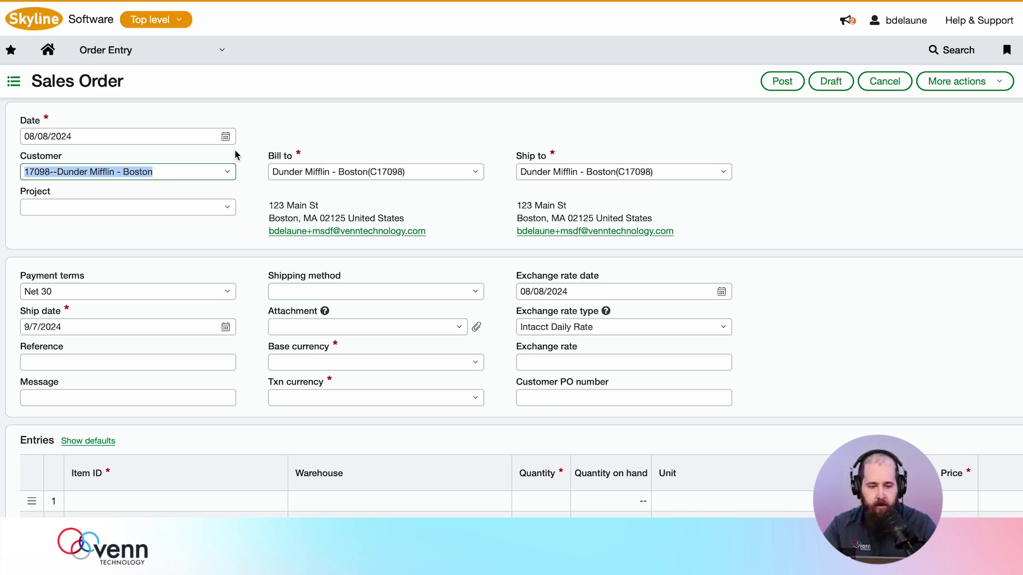
click(366, 362)
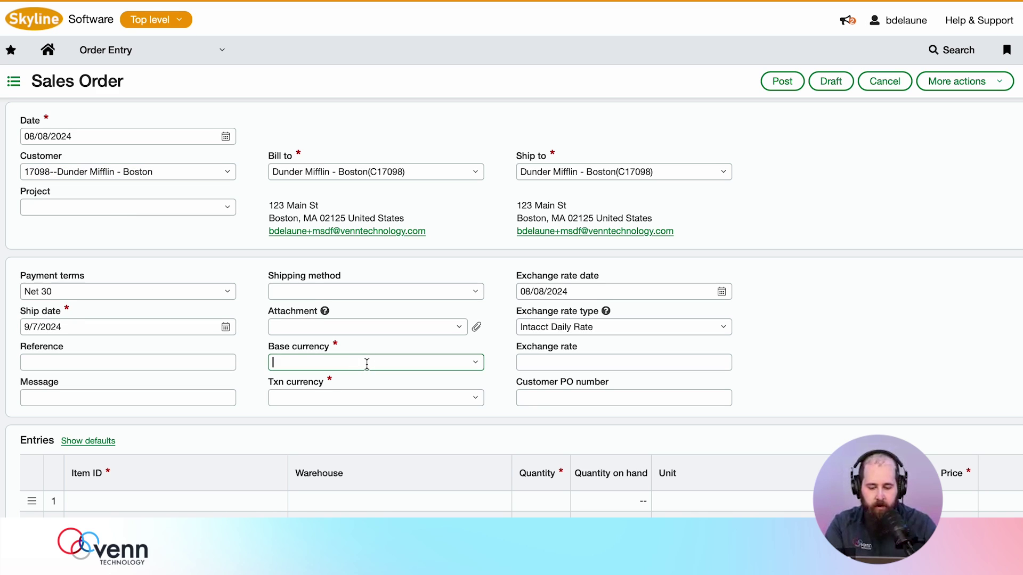
text(USD)
click(354, 402)
click(344, 401)
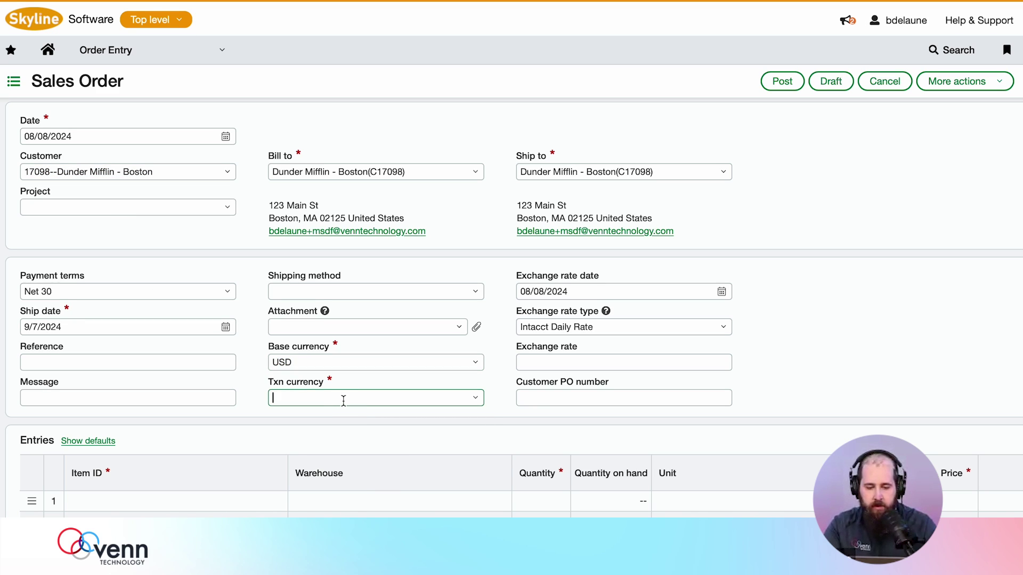
- Set transaction currency to USD and add a first line of 2 × 1007--Servers
text(US)
click(327, 437)
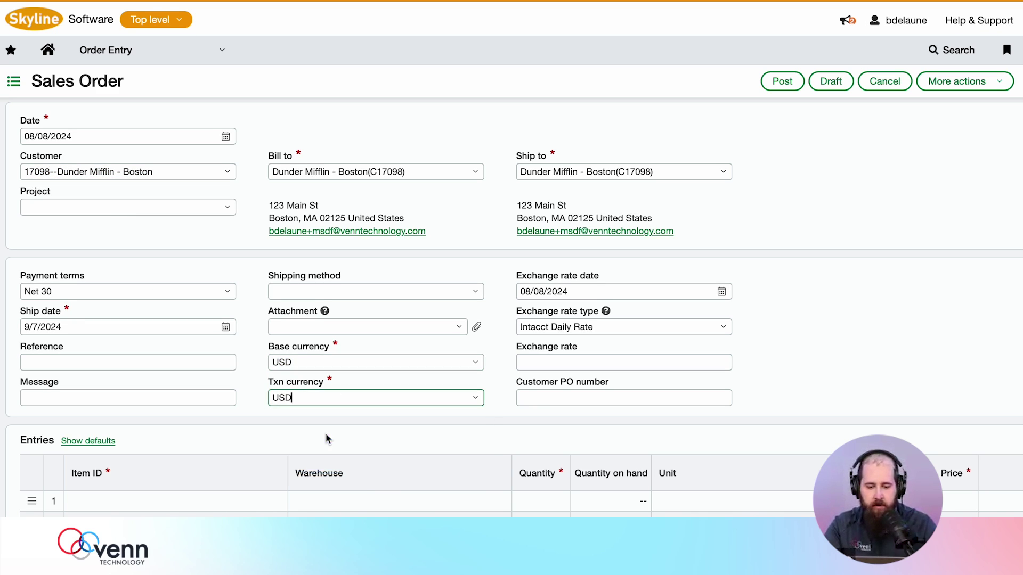
click(217, 504)
text(Se)
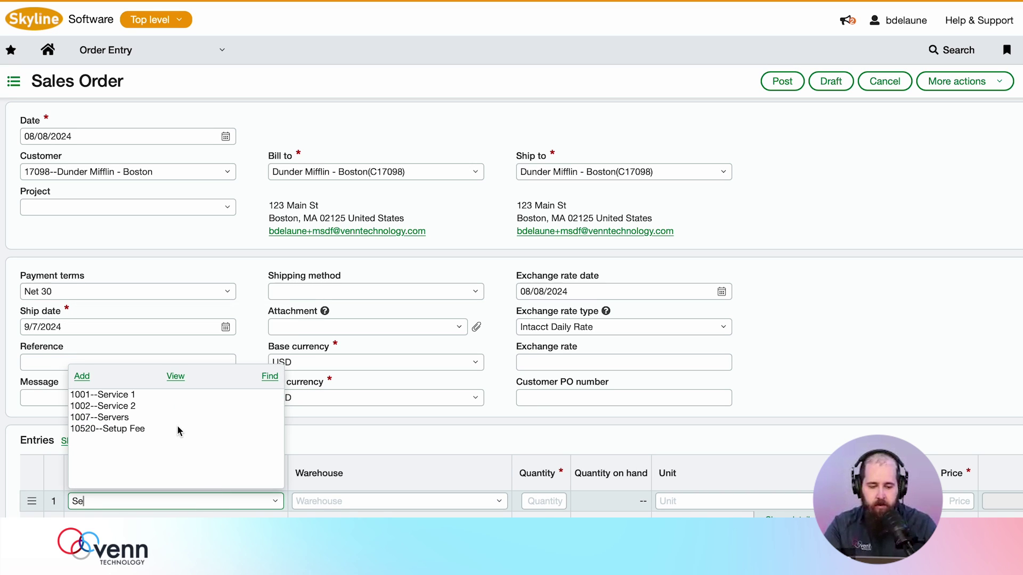
click(176, 418)
key(Return)
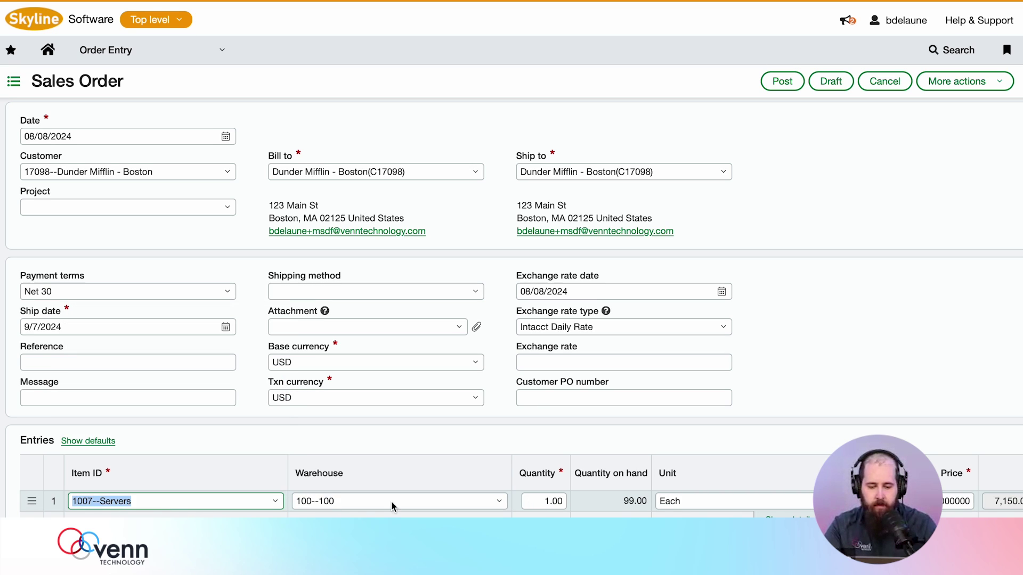
click(549, 500)
key(BackSpace)
text(2)
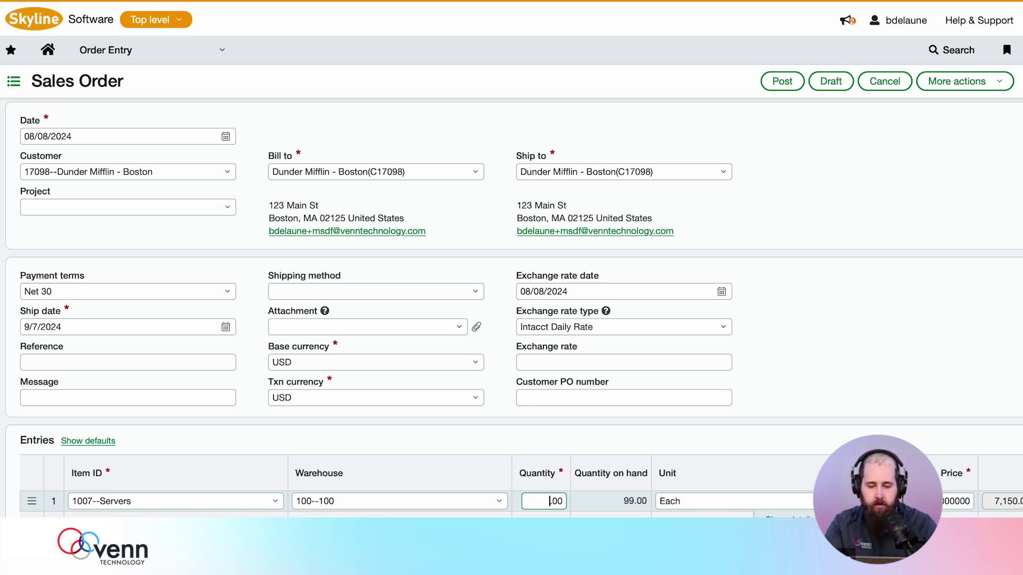
key(Tab)
key(Return)
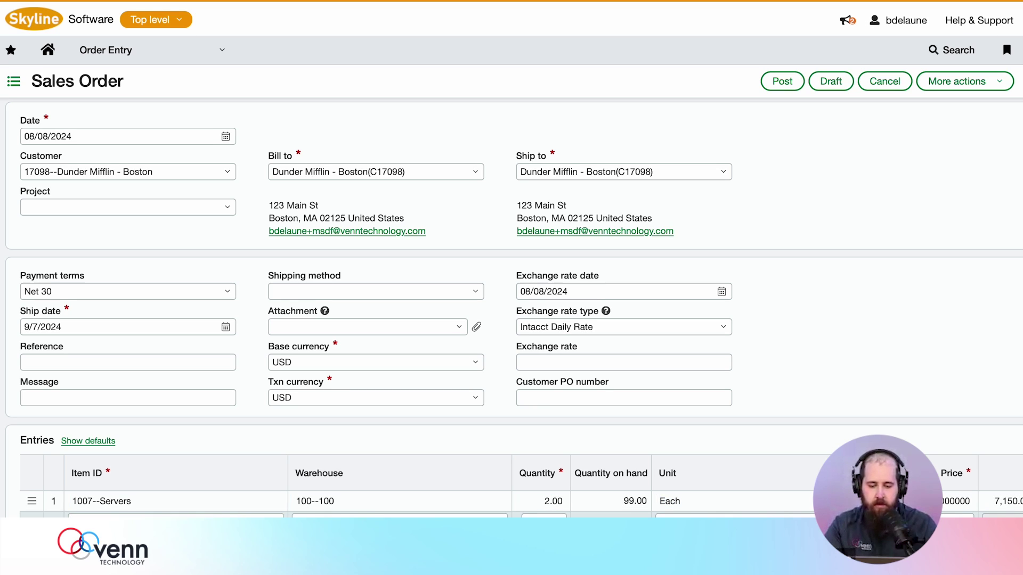
- Add a second line of 5 × 1008--Laptops and review the 37,050.00 total
click(400, 515)
click(549, 515)
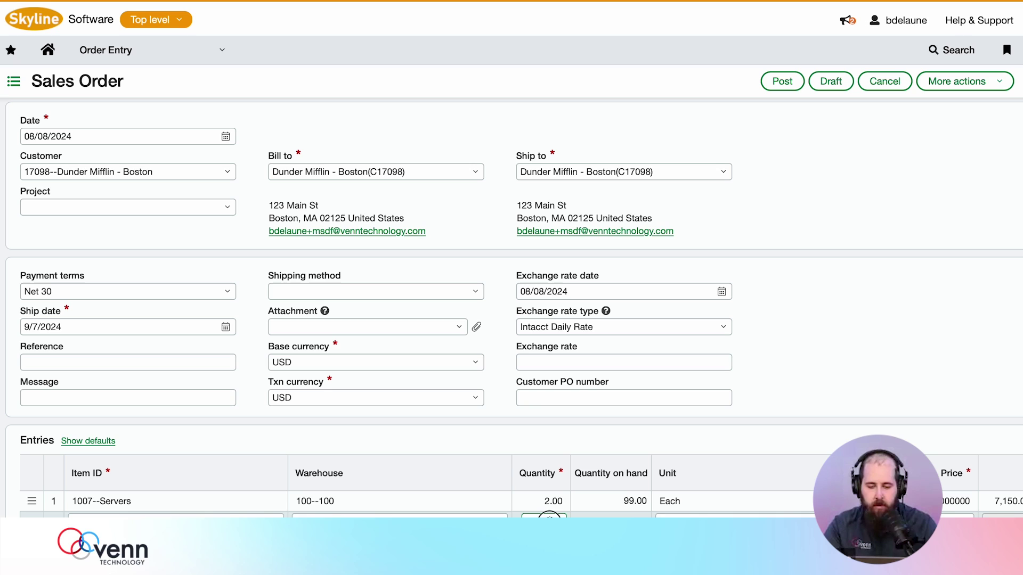
key(Tab)
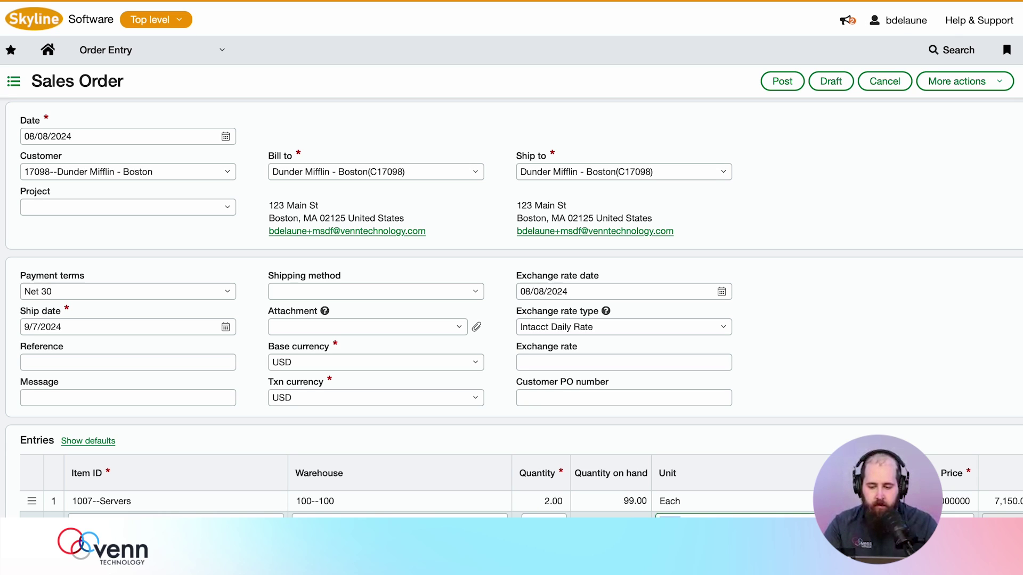
scroll(886, 394, down, 1)
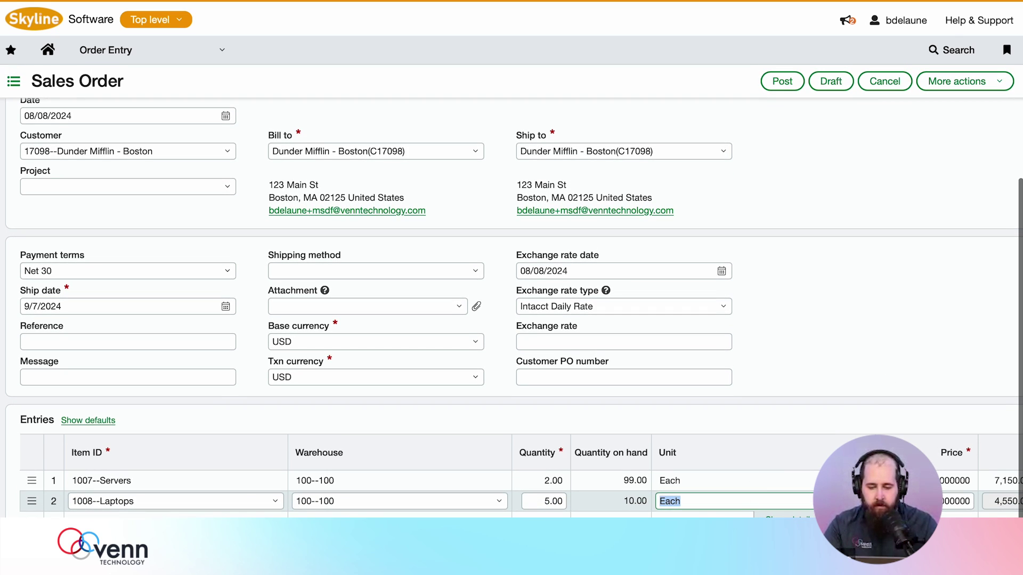
scroll(511, 307, right, 10)
scroll(511, 307, left, 10)
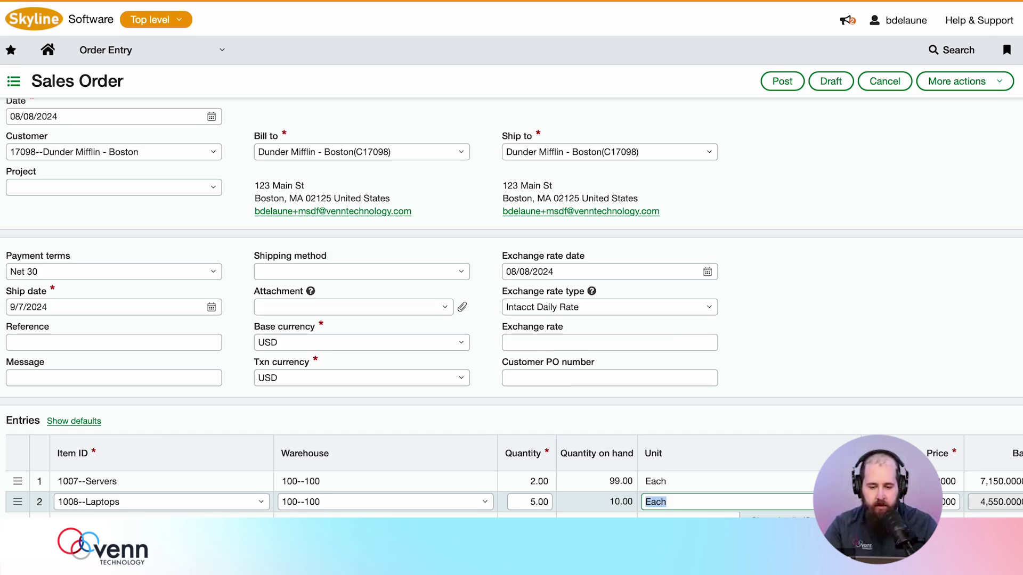
scroll(887, 315, up, 3)
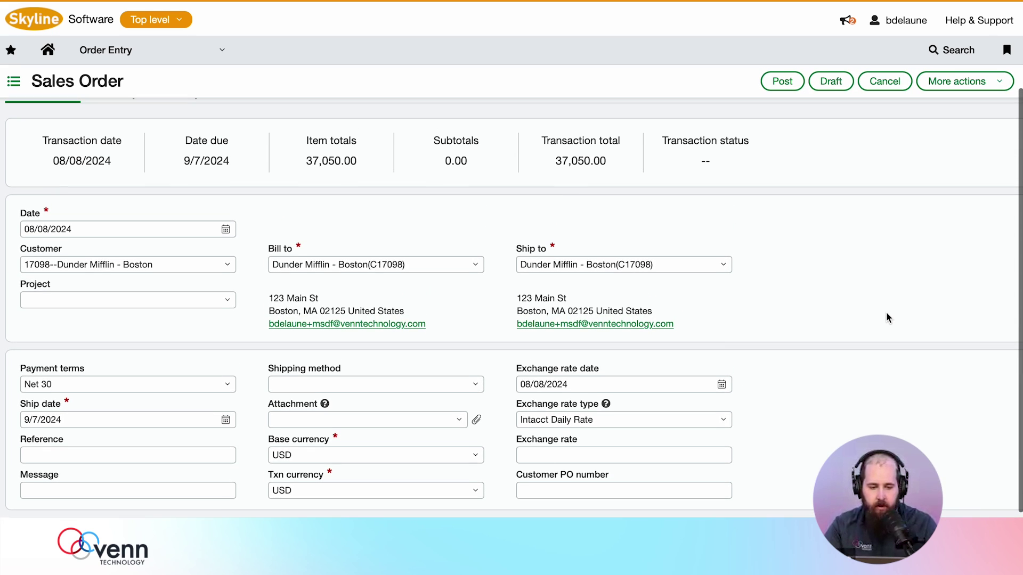
- Post the Dunder Mifflin - Boston sales order
click(784, 82)
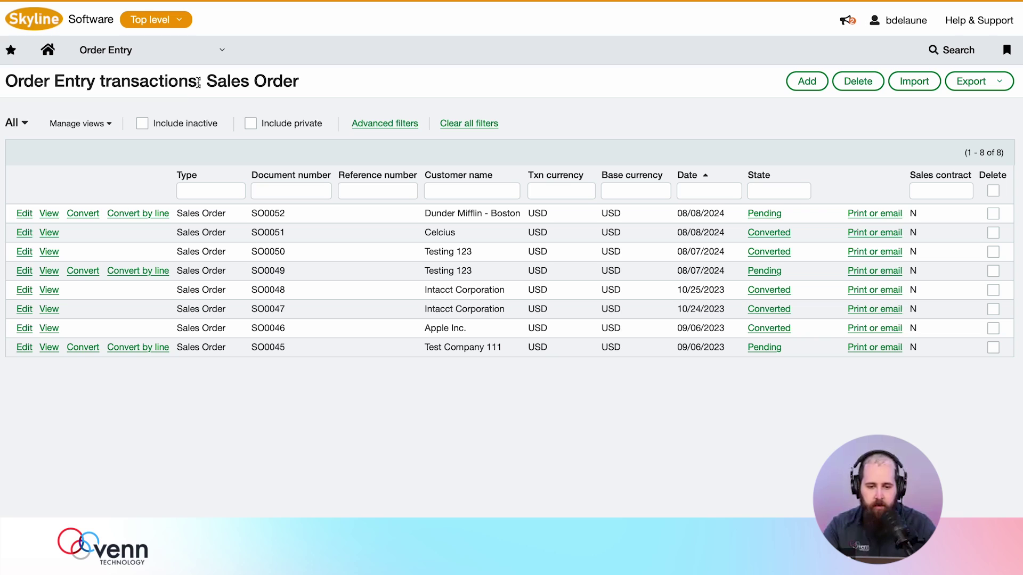
- Convert sales order SO0052 into a sales invoice
drag(210, 81, 265, 81)
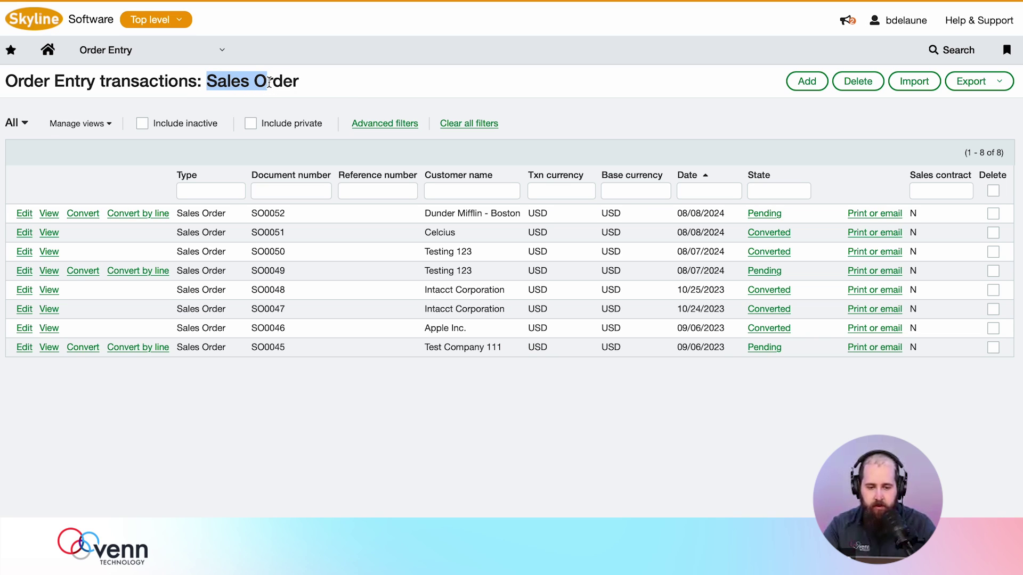
click(331, 85)
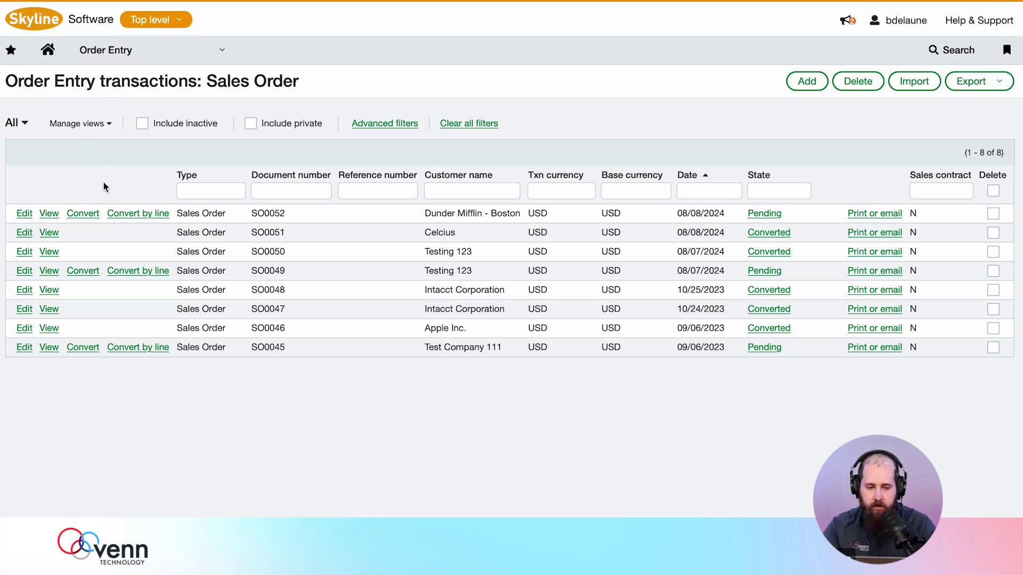
click(92, 213)
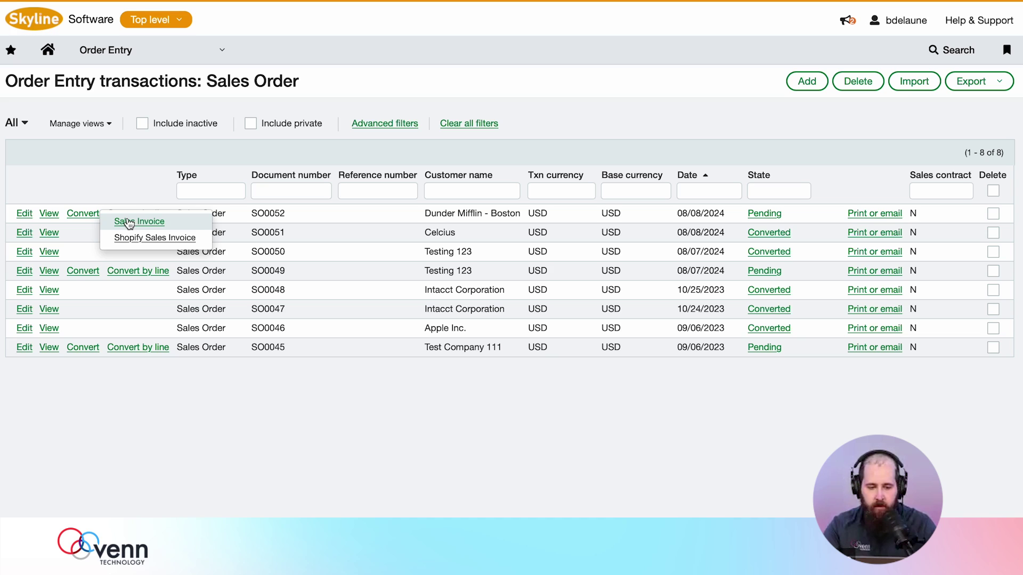
click(128, 221)
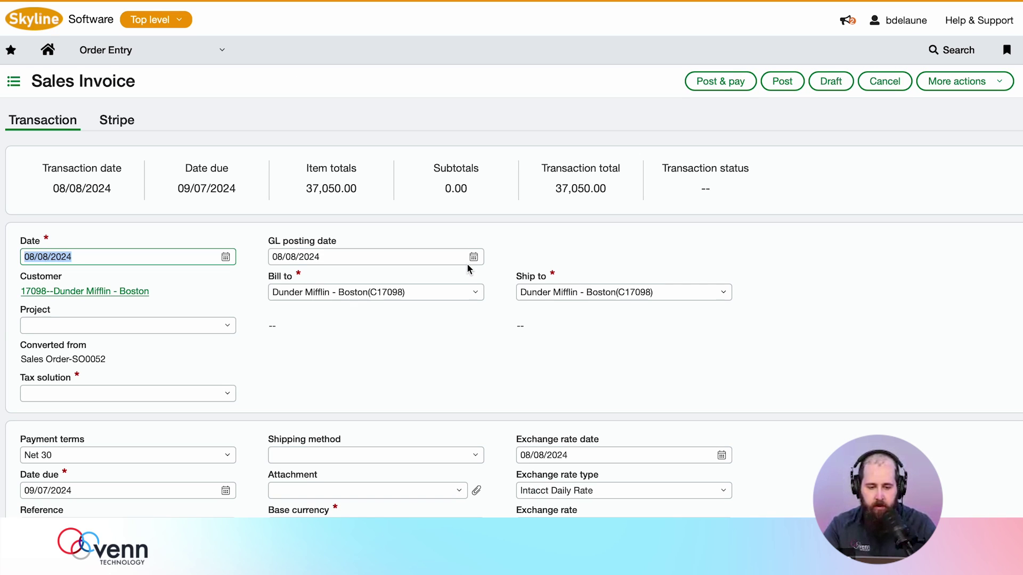
- Set the tax solution to US Advanced Tax and post the invoice
scroll(440, 388, down, 3)
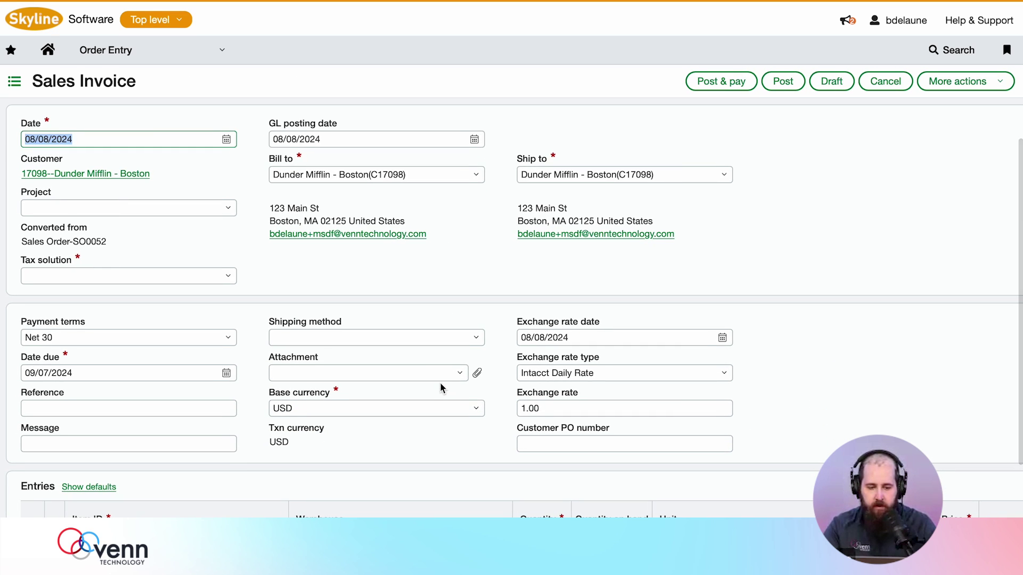
click(233, 277)
click(58, 373)
scroll(480, 266, up, 2)
click(782, 81)
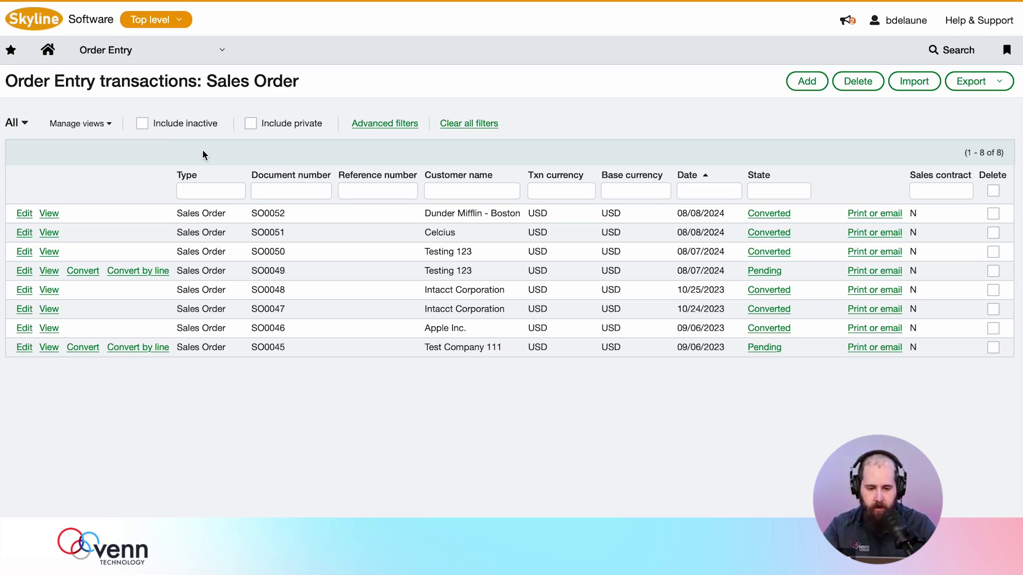
- Open sales invoice SI0046 for editing from the Order Entry invoice list
click(185, 57)
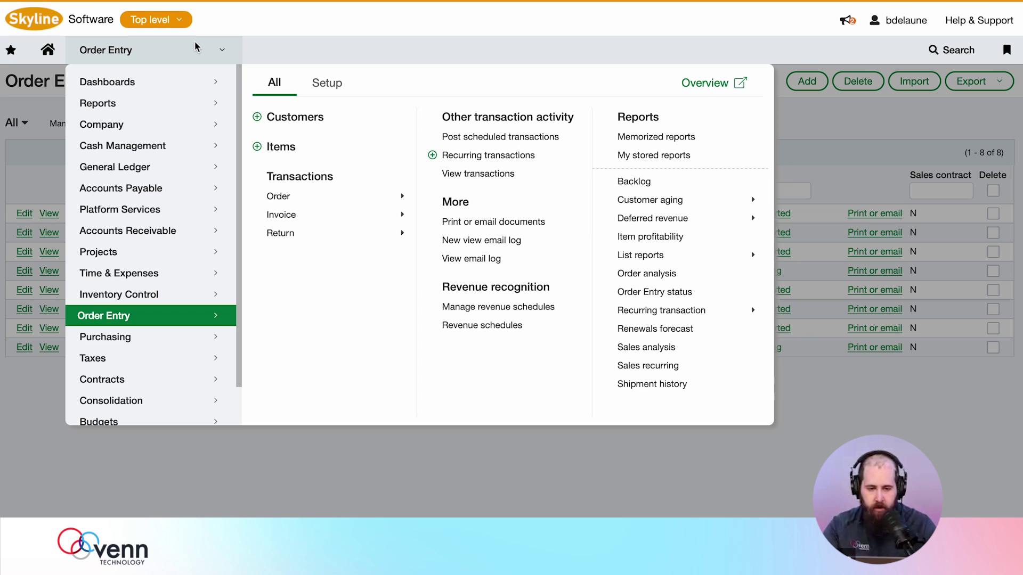
click(290, 219)
click(470, 199)
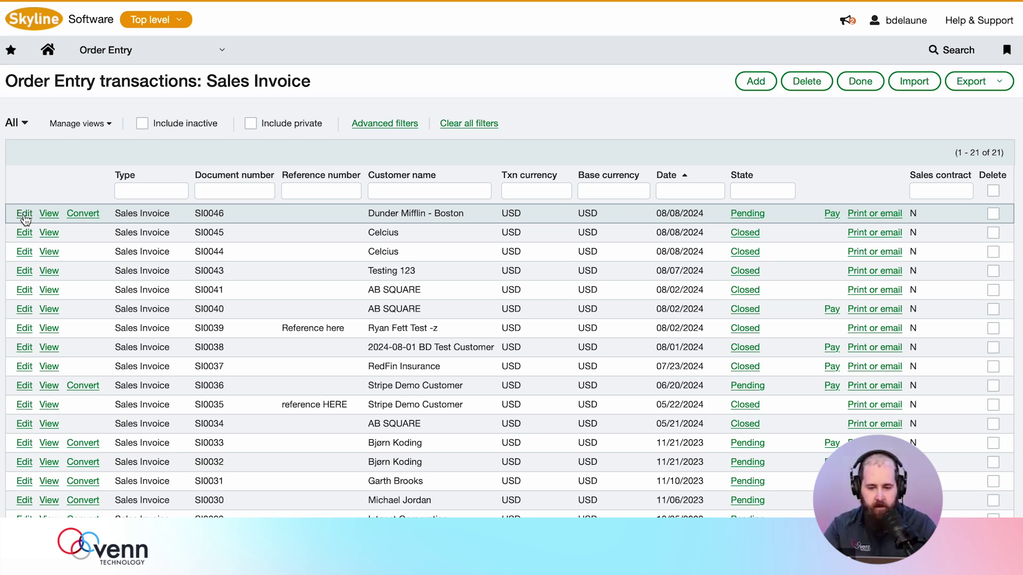
click(24, 214)
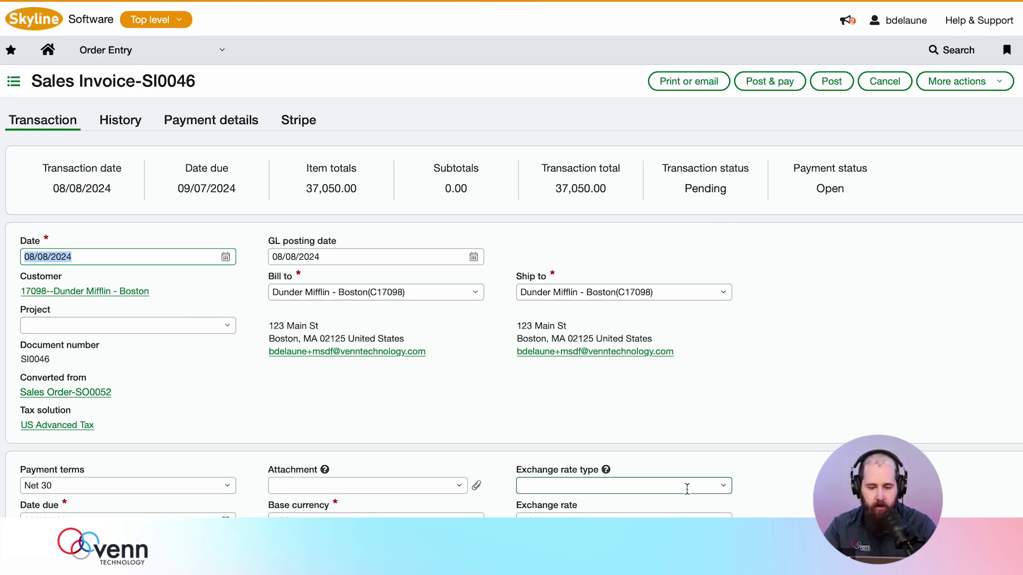
- Change the invoice state to Closed and post it
scroll(687, 488, down, 3)
click(662, 466)
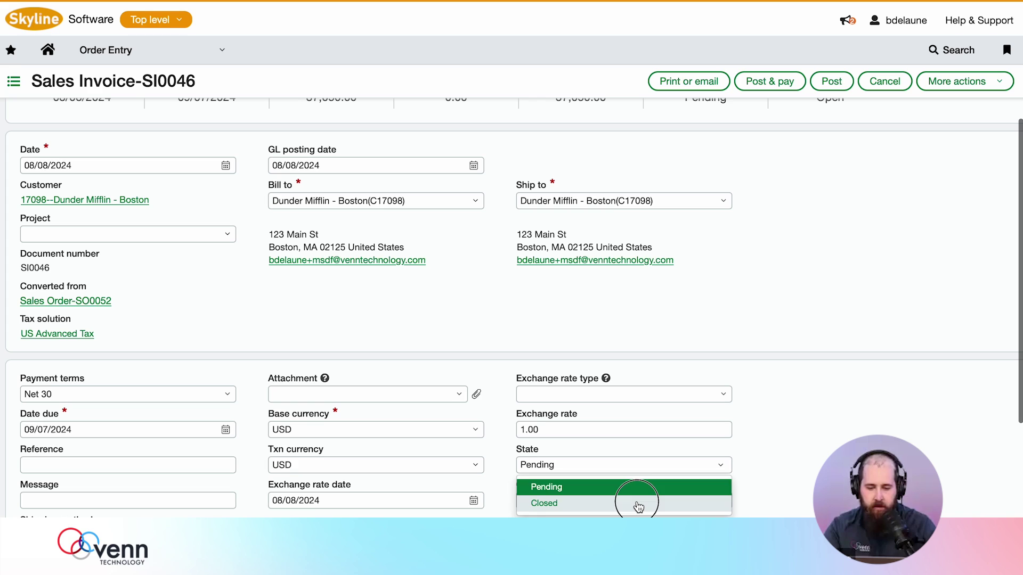
click(638, 505)
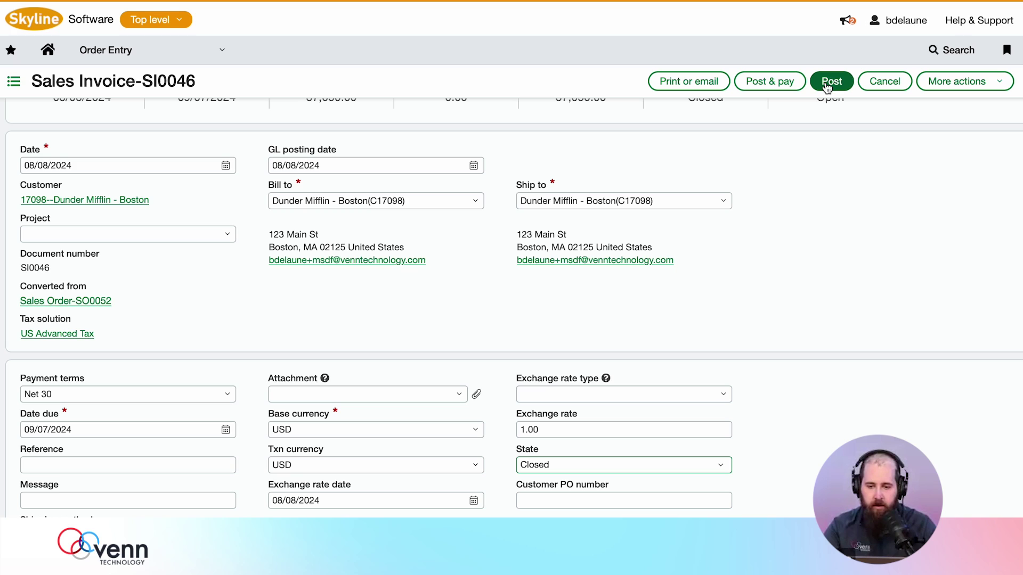
click(827, 85)
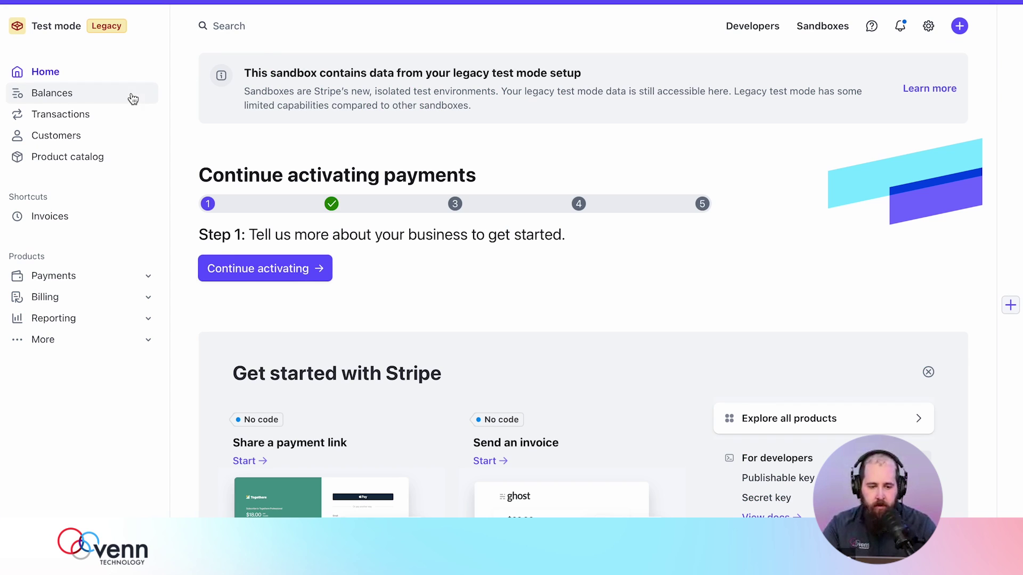
- In Stripe, open customer Dunder Mifflin - Boston and check the Intacct customer ID in metadata
click(73, 137)
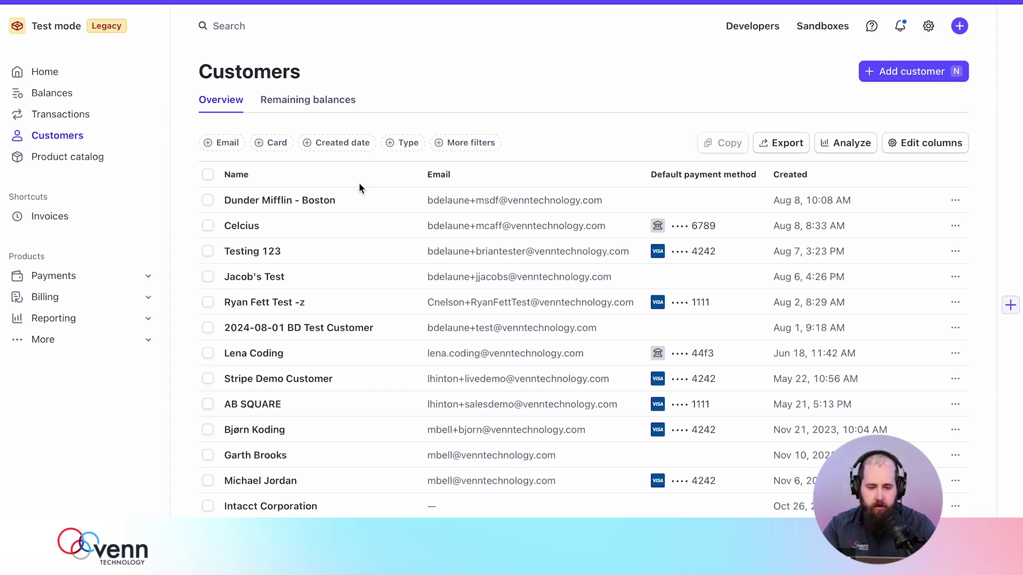
click(301, 201)
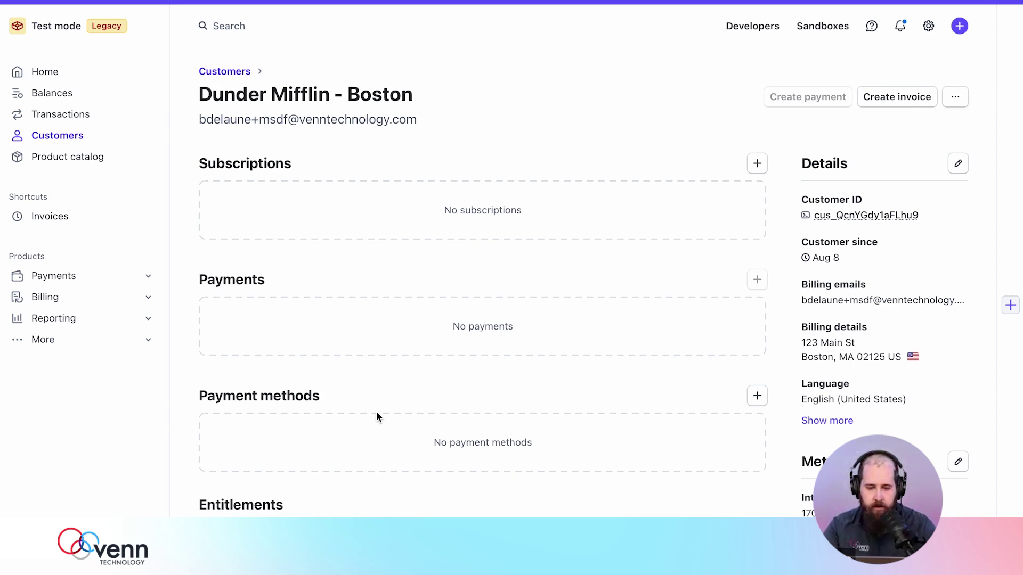
scroll(376, 413, down, 10)
scroll(376, 416, up, 10)
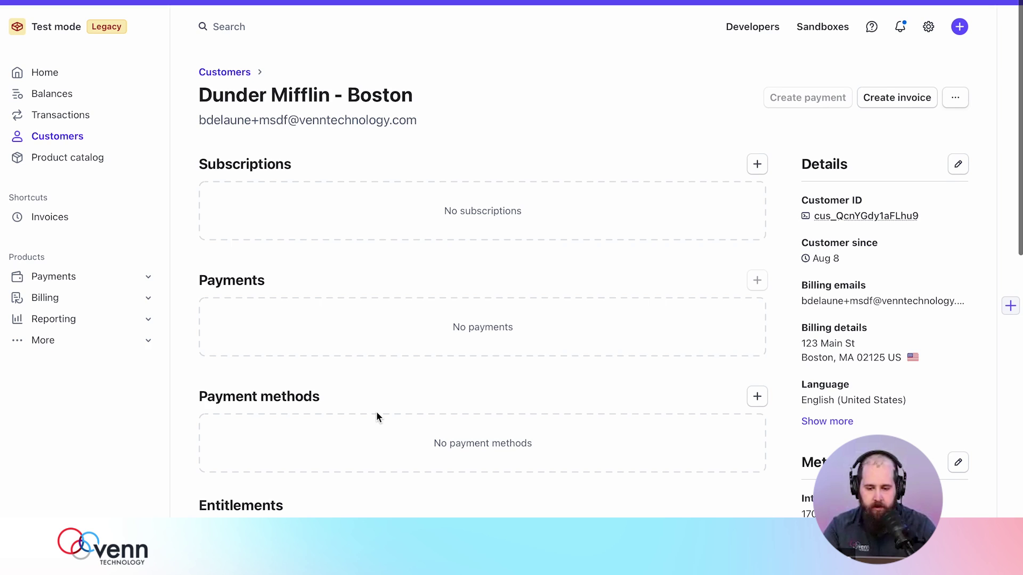
double_click(804, 512)
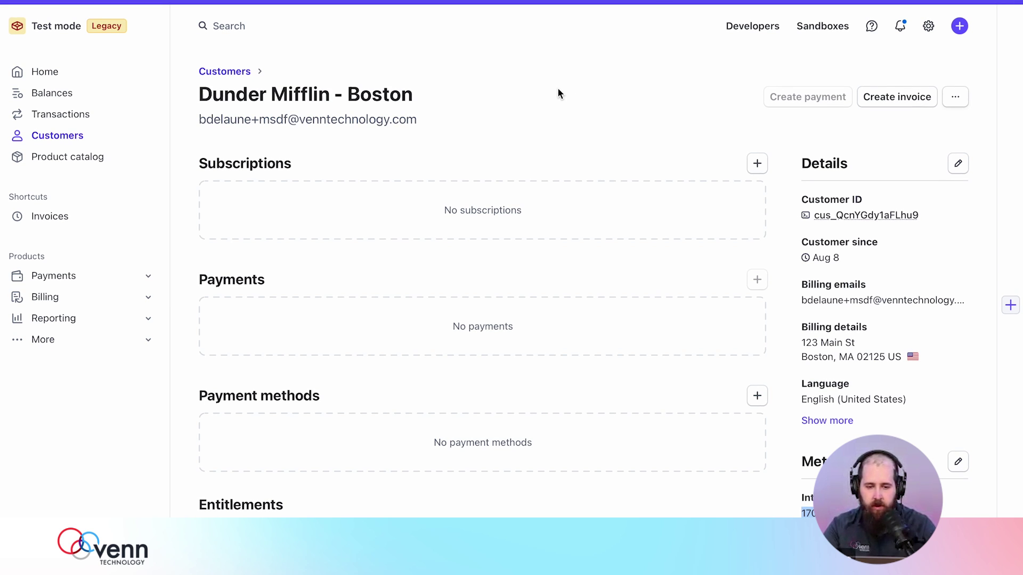
scroll(558, 397, down, 8)
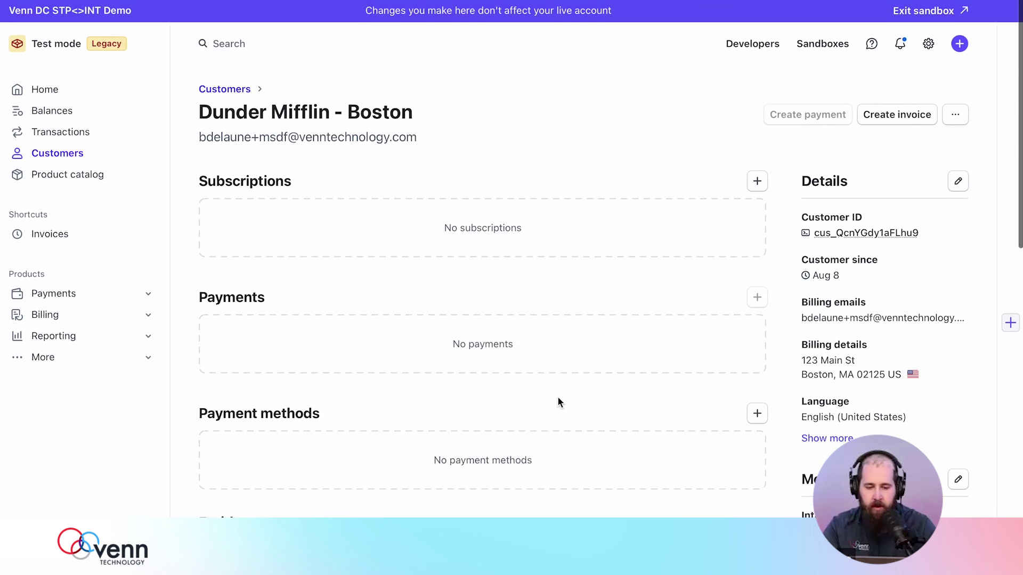
scroll(557, 398, down, 1)
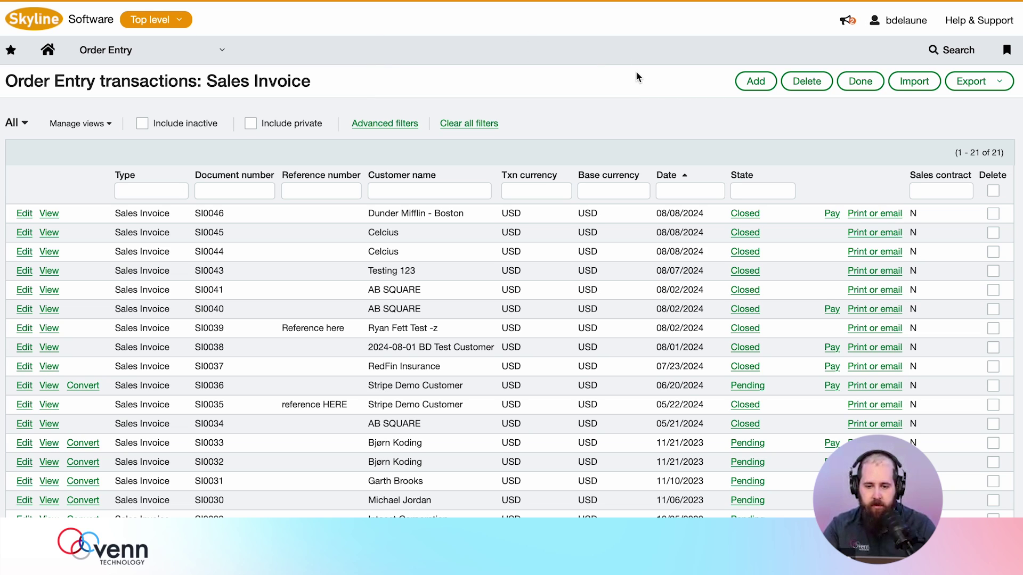
- Return to Intacct and view invoice SI0046, totalling 37,050.00 with Open payment status
key(ctrl+Tab)
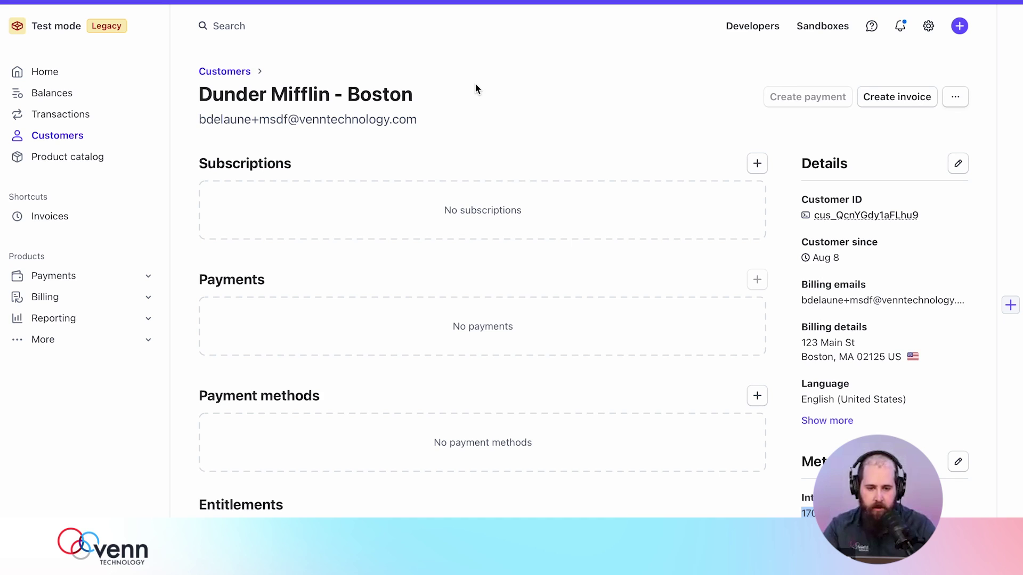
click(521, 94)
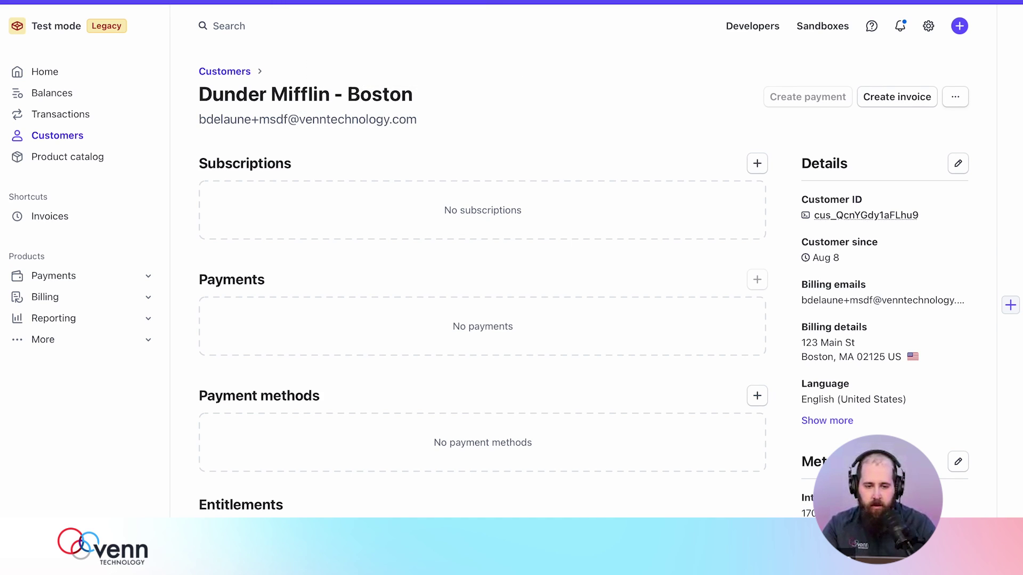
click(452, 3)
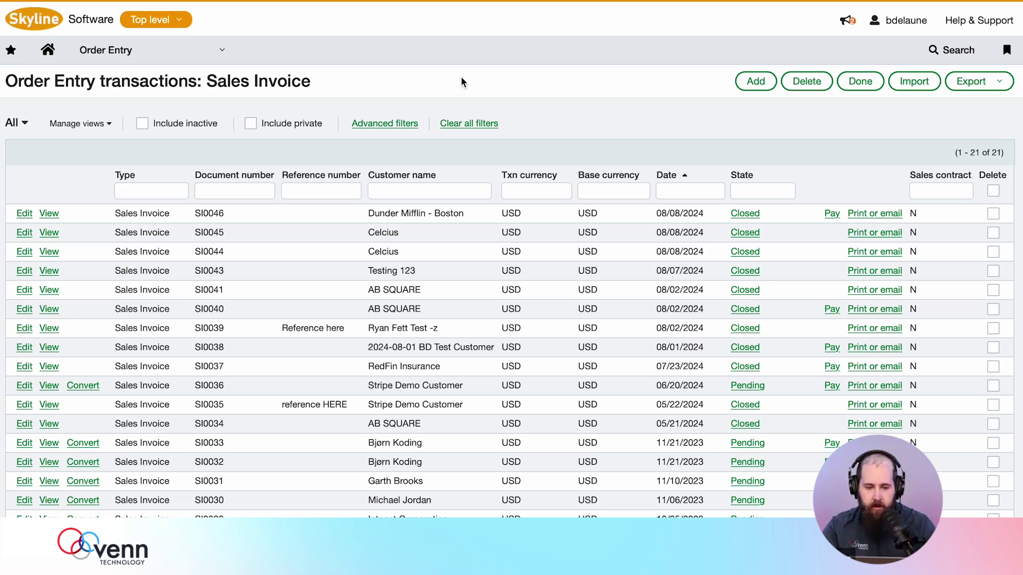
click(50, 214)
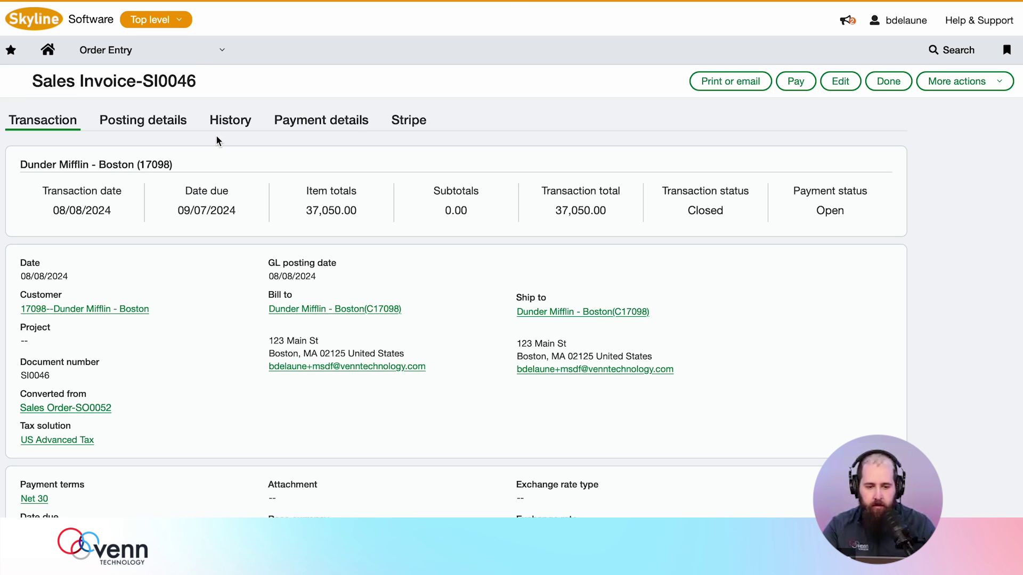
- Show SI0046's Stripe details, highlighting the Stripe invoice ID and Invoice Payment Link
click(415, 122)
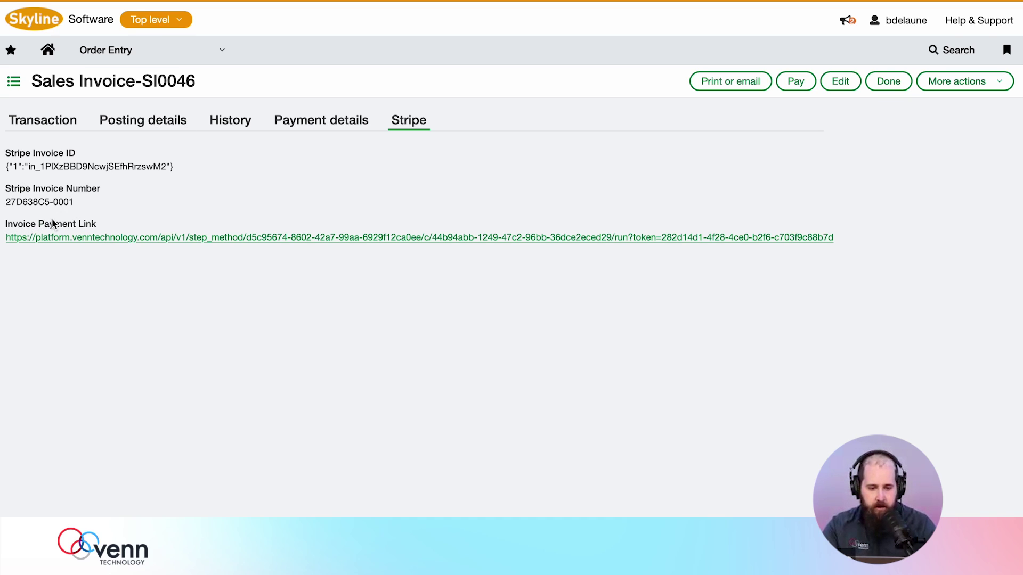
drag(6, 224, 83, 228)
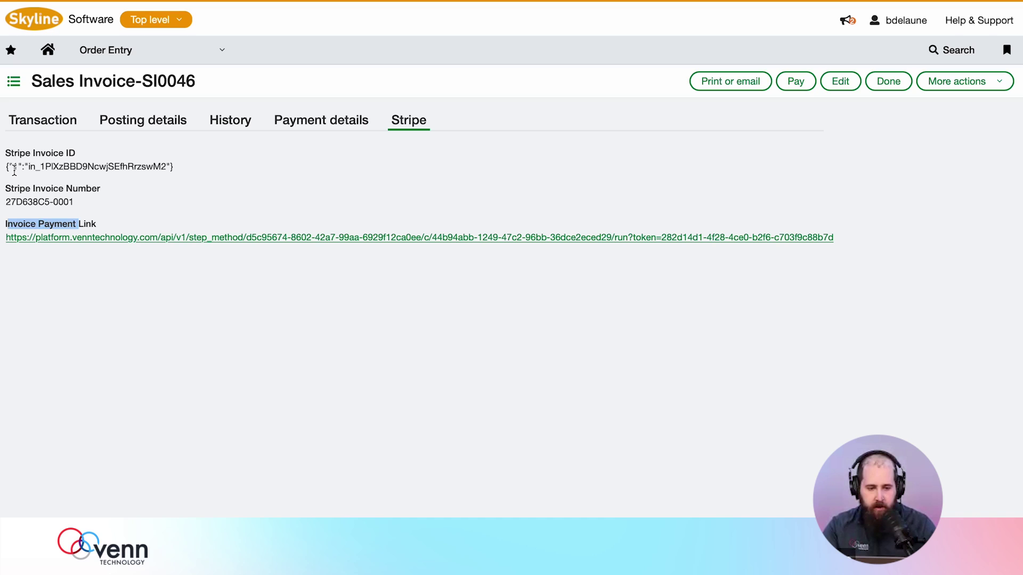
drag(12, 166, 120, 167)
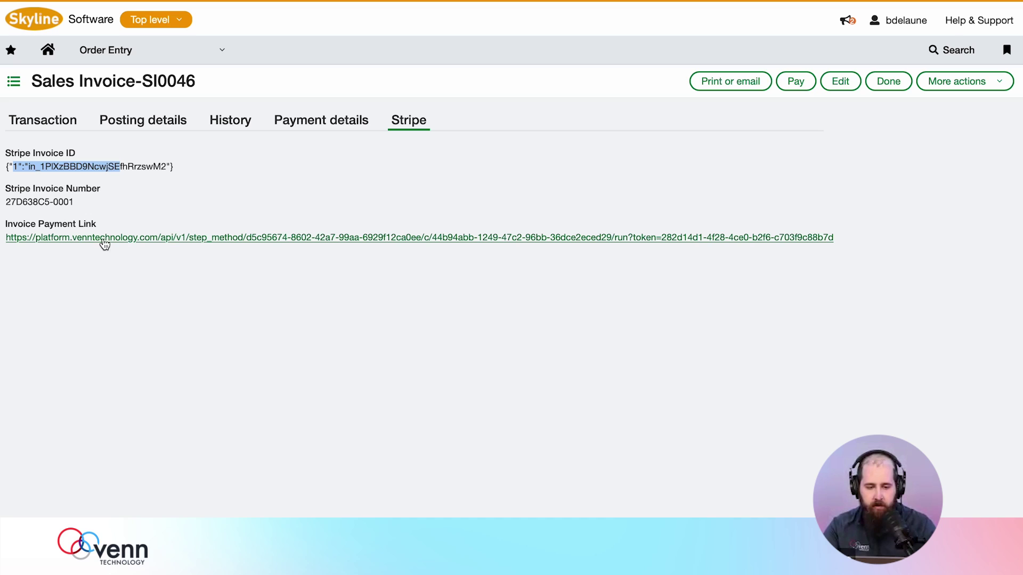
click(74, 121)
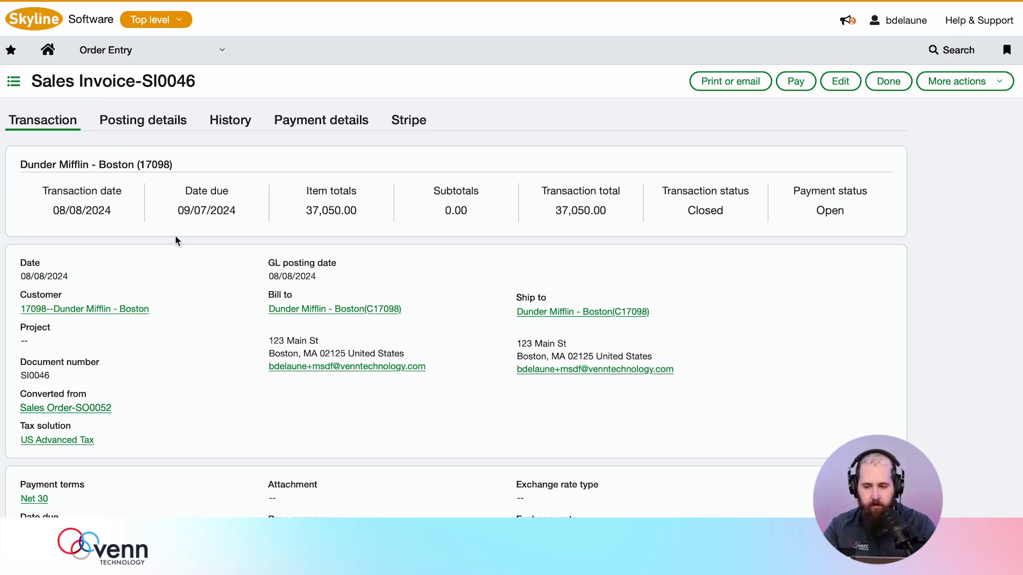
click(405, 121)
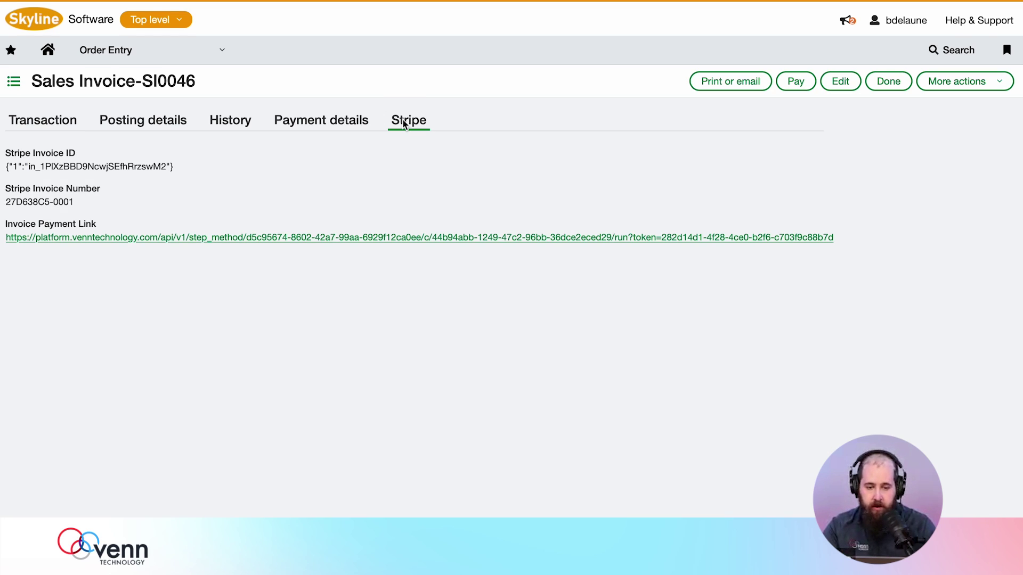
click(24, 228)
drag(23, 227, 106, 228)
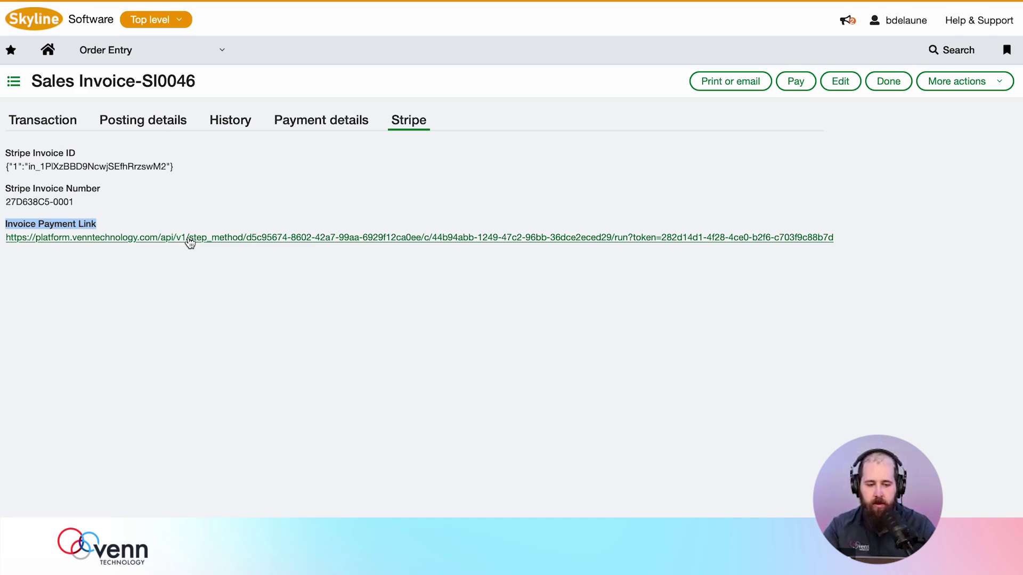
- Open the $37,050.00 invoice's Stripe payment link and try the Card payment option
click(189, 237)
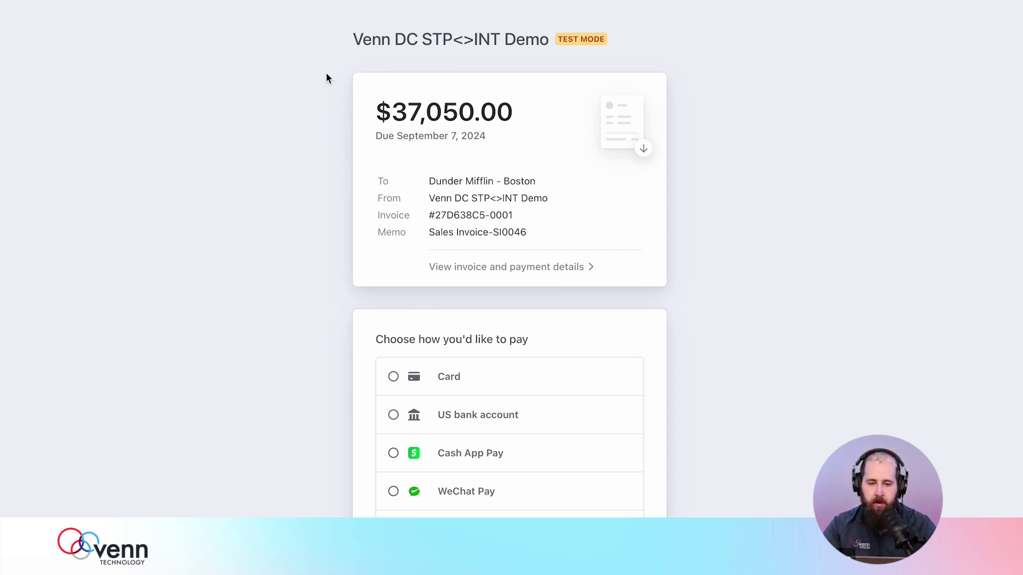
scroll(316, 279, down, 1)
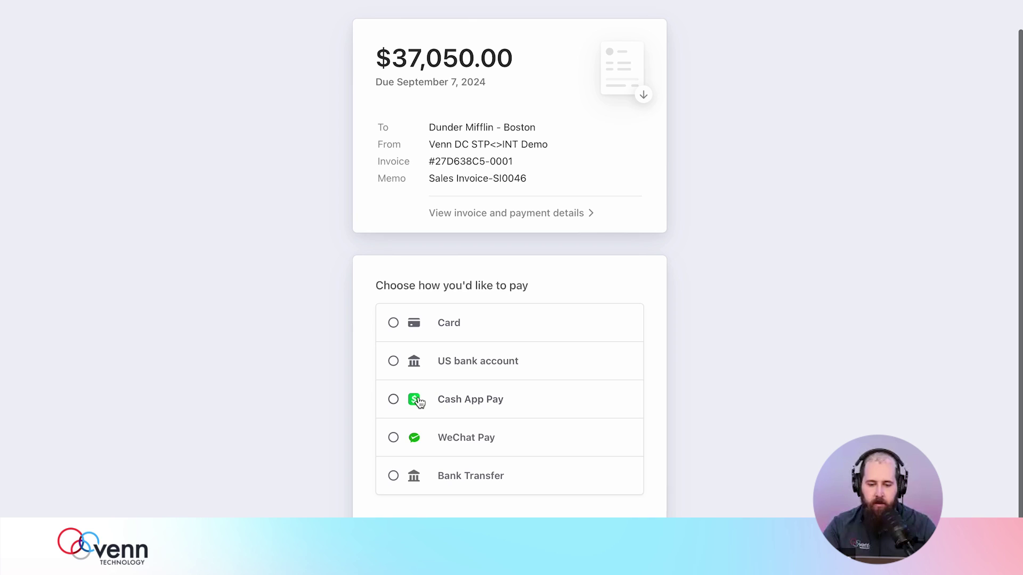
click(394, 323)
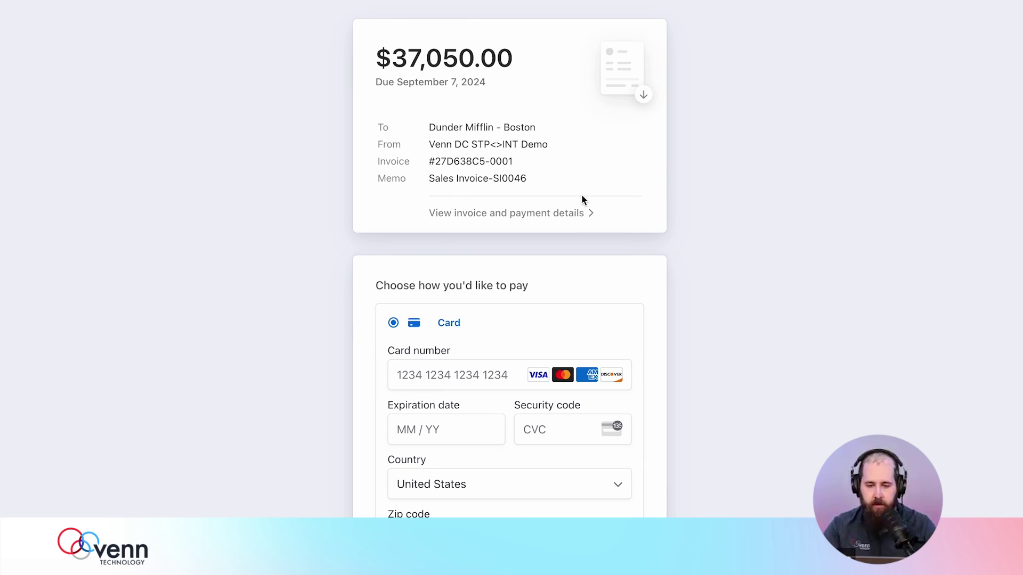
scroll(490, 211, up, 1)
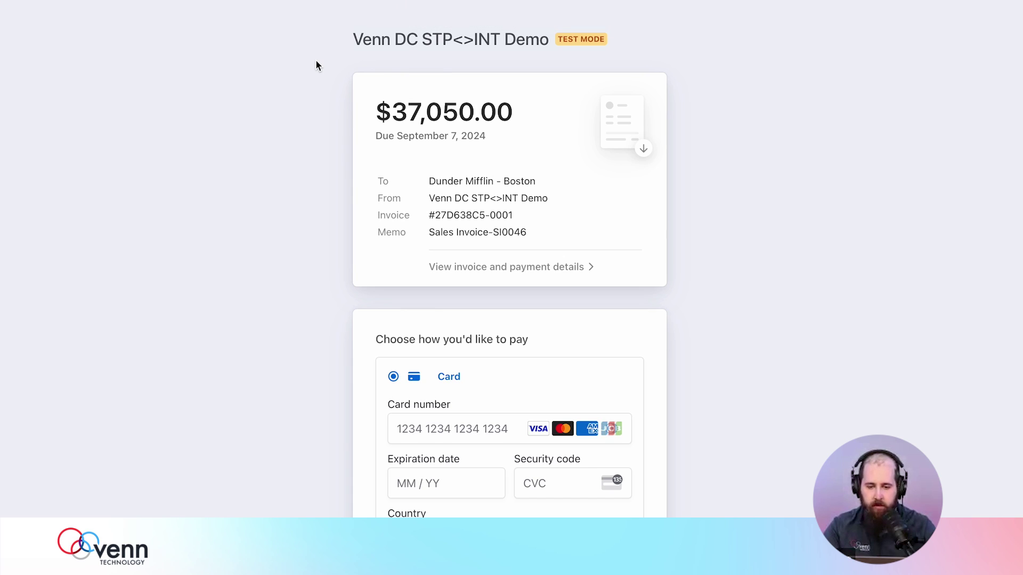
scroll(415, 307, down, 6)
scroll(416, 308, up, 2)
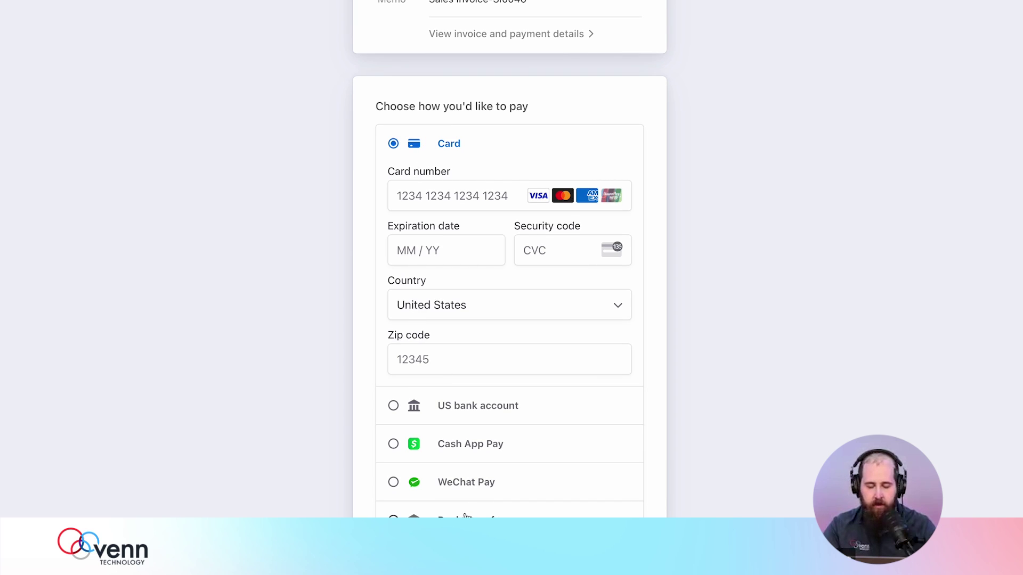
scroll(465, 517, up, 4)
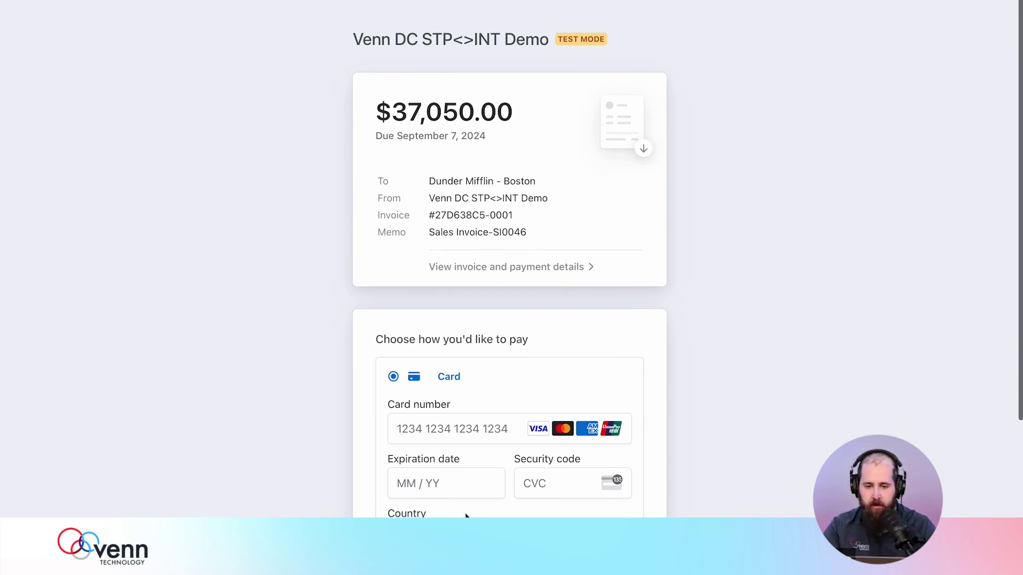
scroll(466, 516, down, 2)
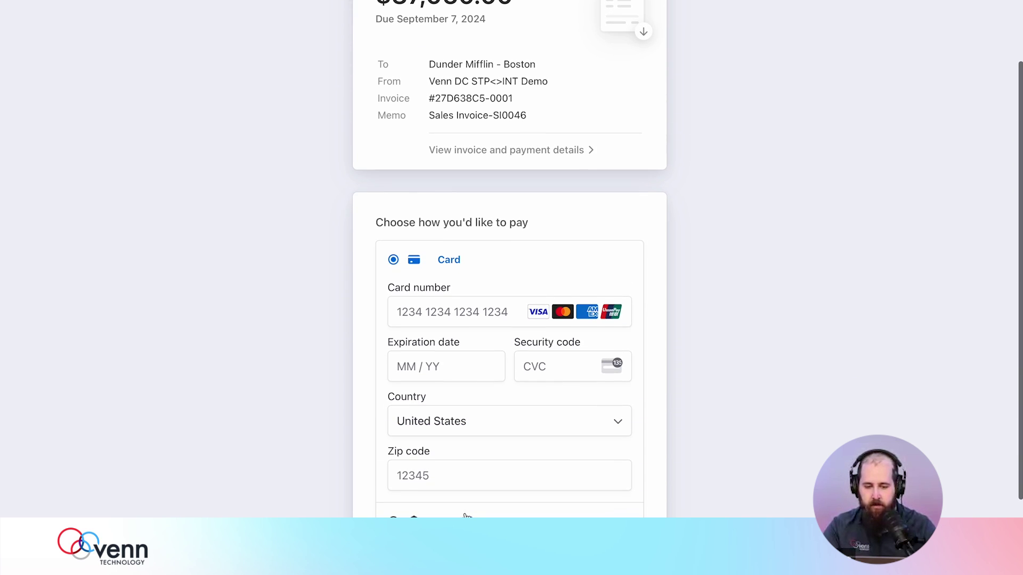
click(449, 312)
click(376, 297)
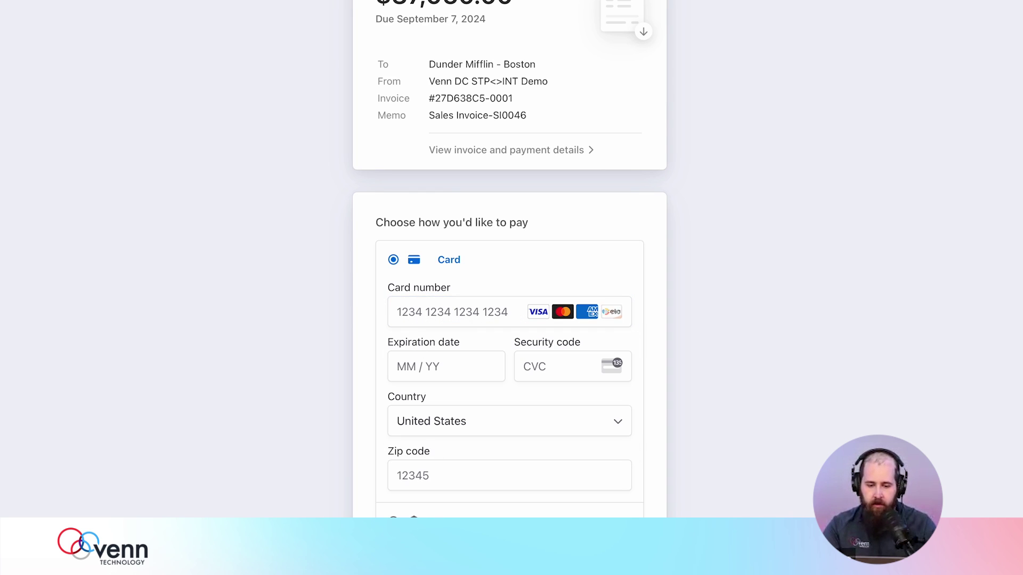
- Try US bank account, then Bank Transfer to review the ACH routing and account numbers, and return to Card
click(478, 522)
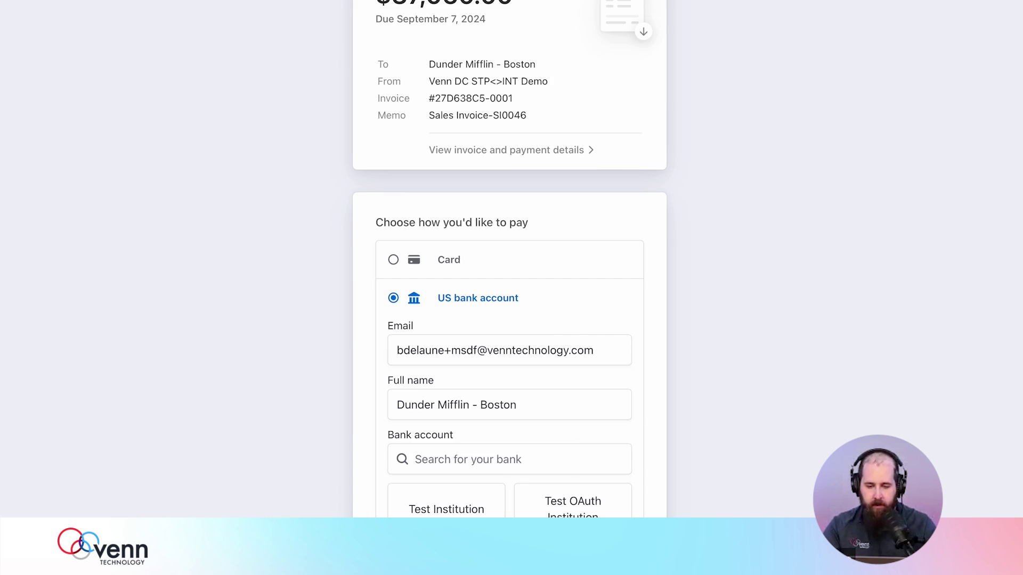
scroll(563, 390, down, 3)
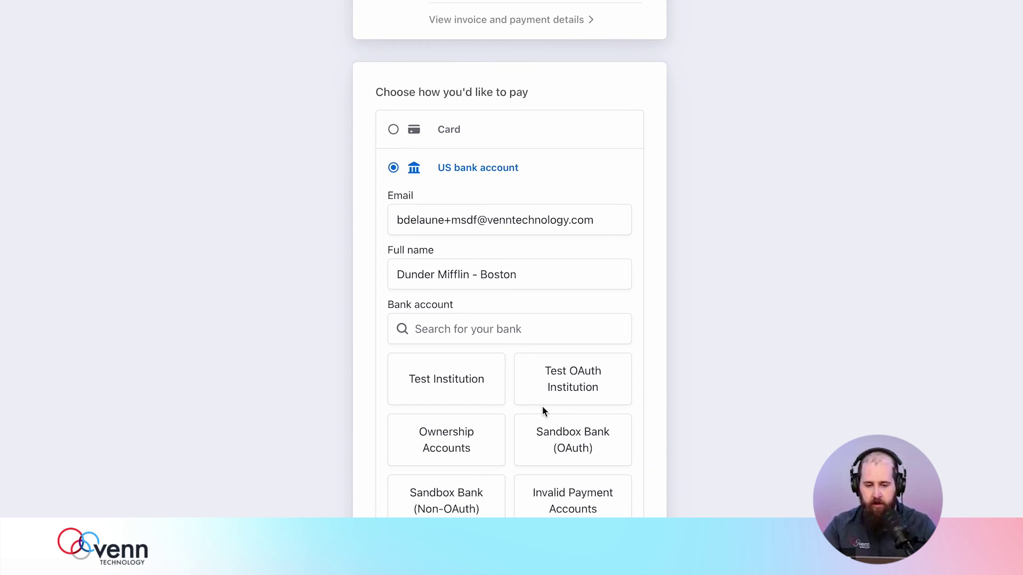
scroll(542, 405, down, 2)
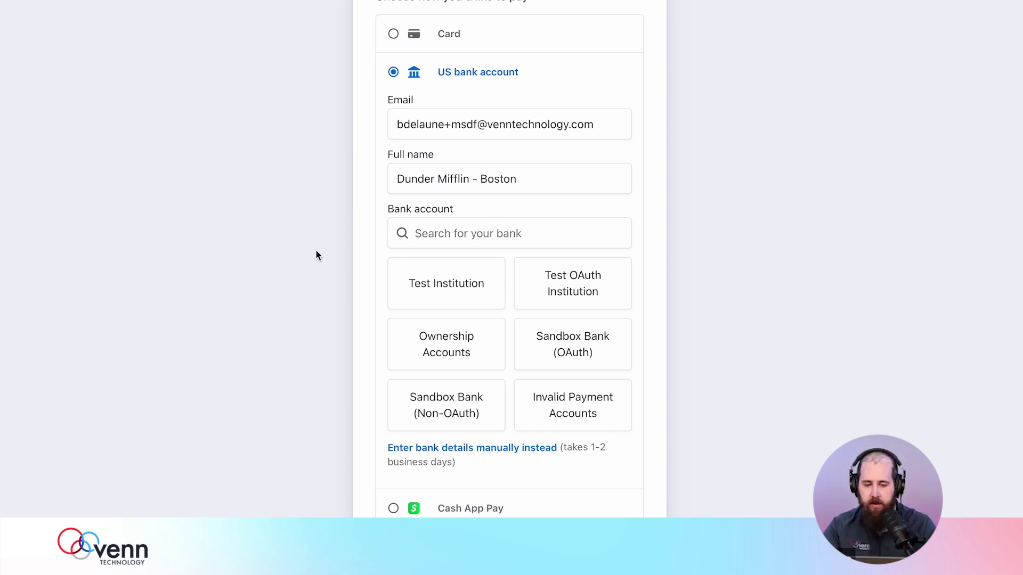
scroll(316, 256, down, 3)
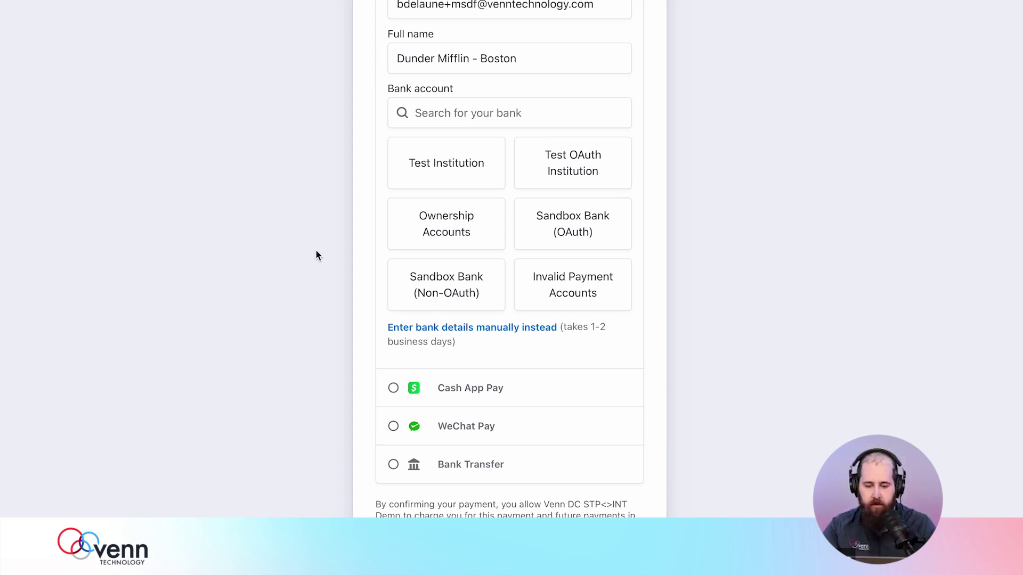
click(441, 471)
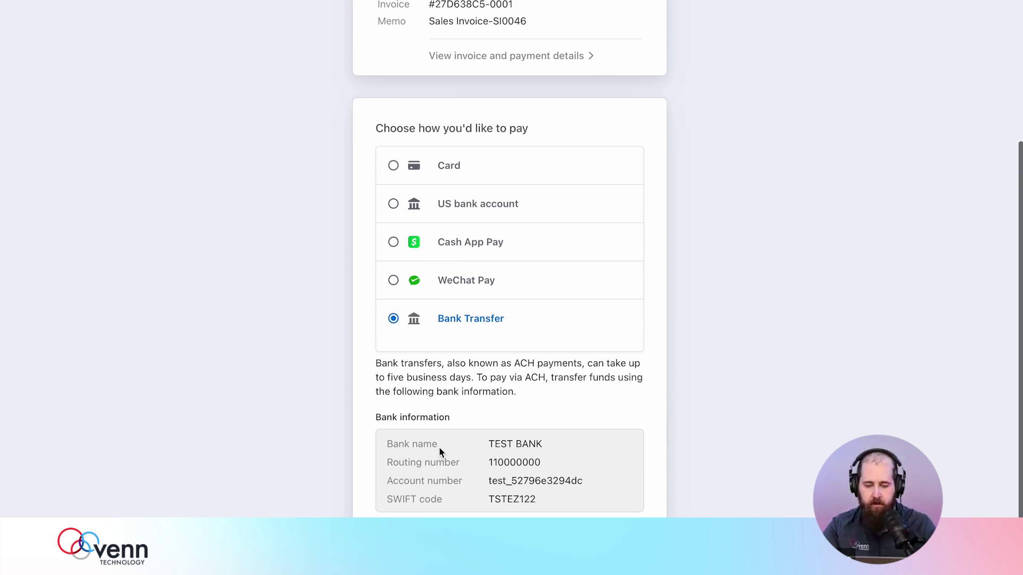
drag(495, 449, 557, 504)
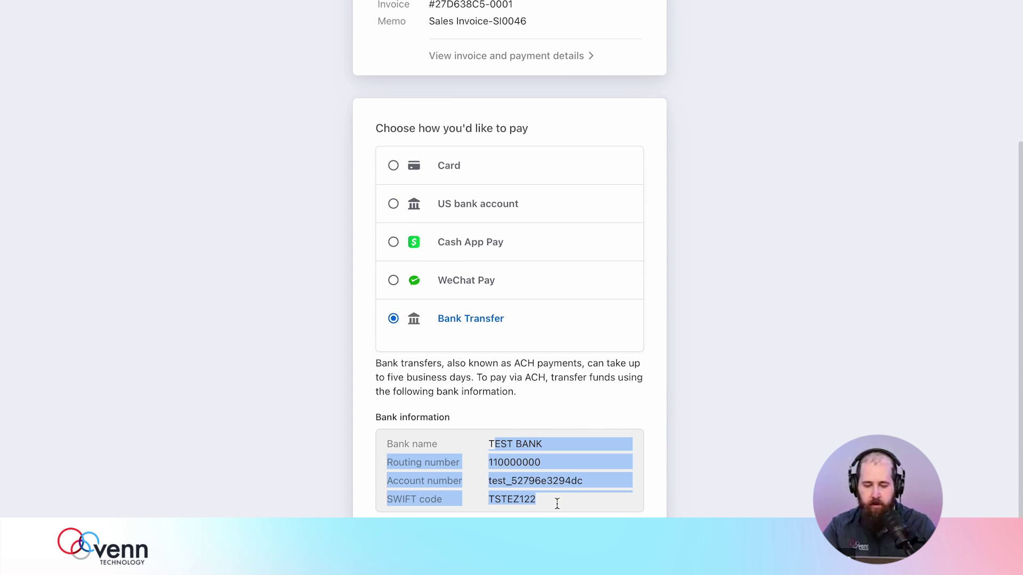
click(556, 504)
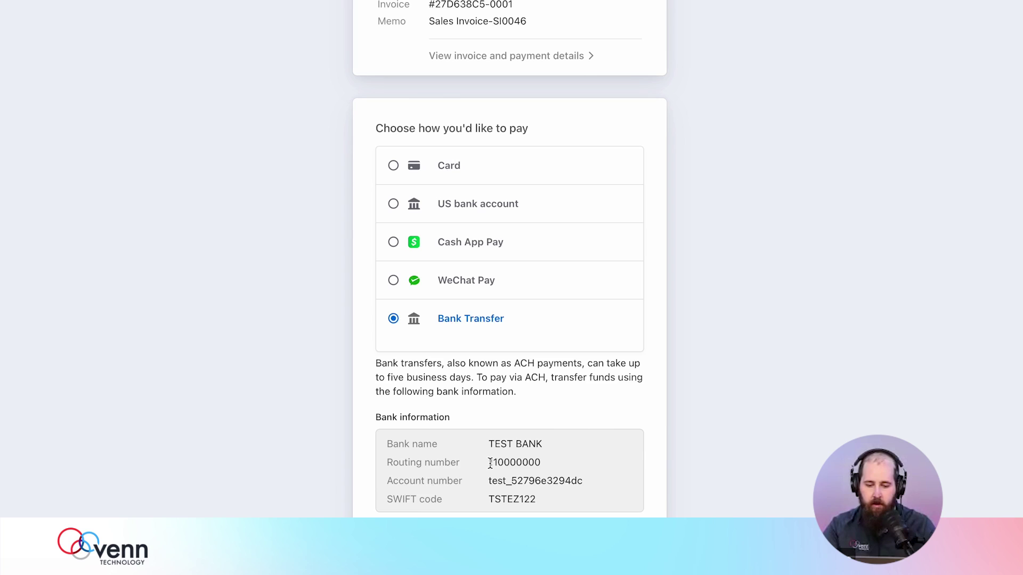
drag(490, 462, 525, 480)
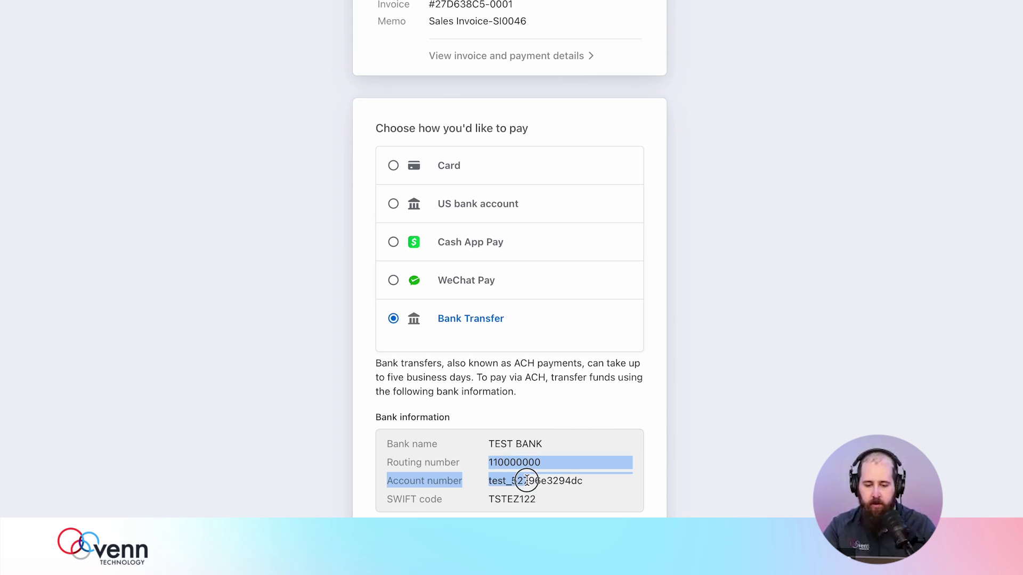
click(527, 481)
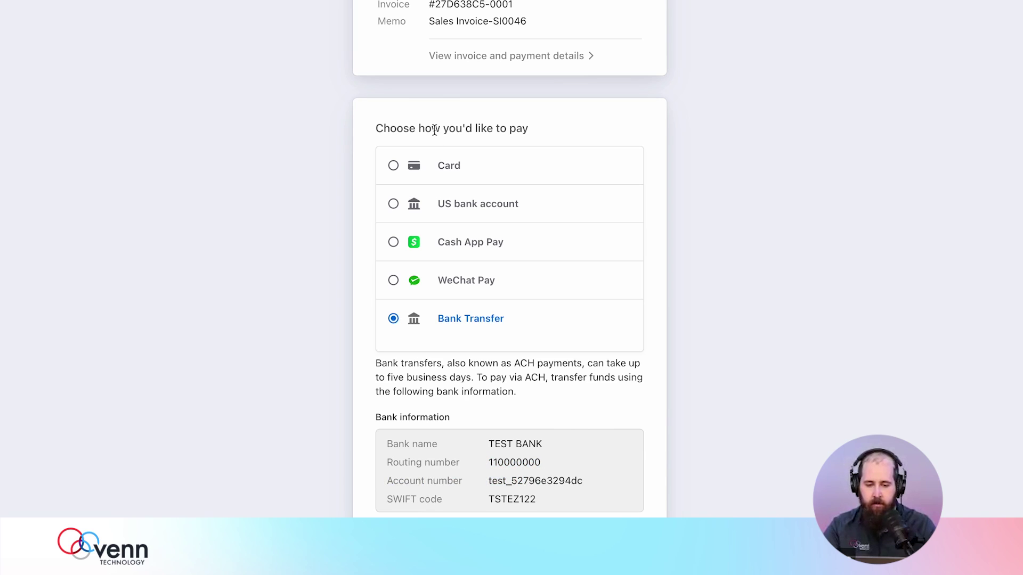
click(441, 165)
click(431, 327)
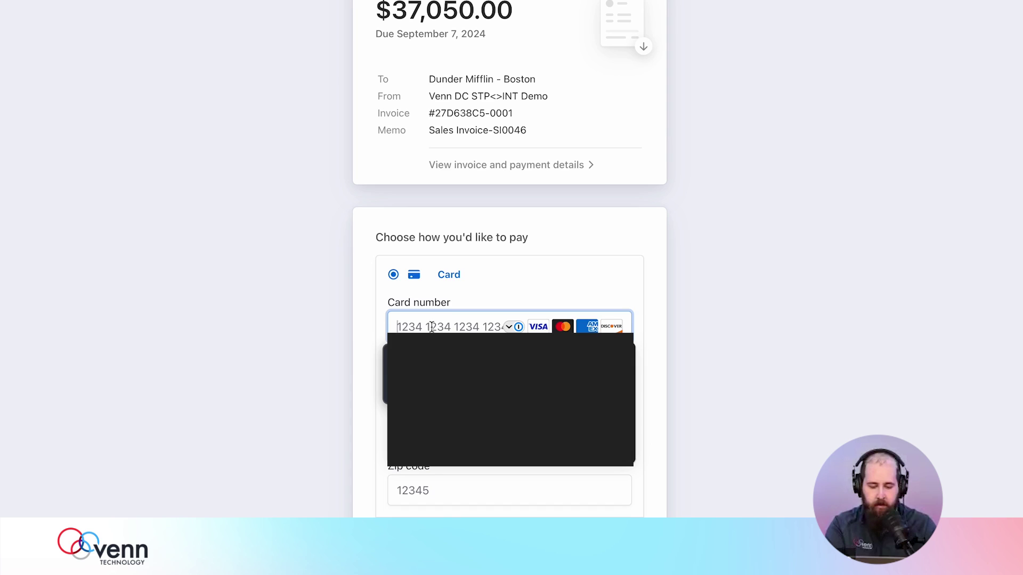
text(4242 4242 4242 4)
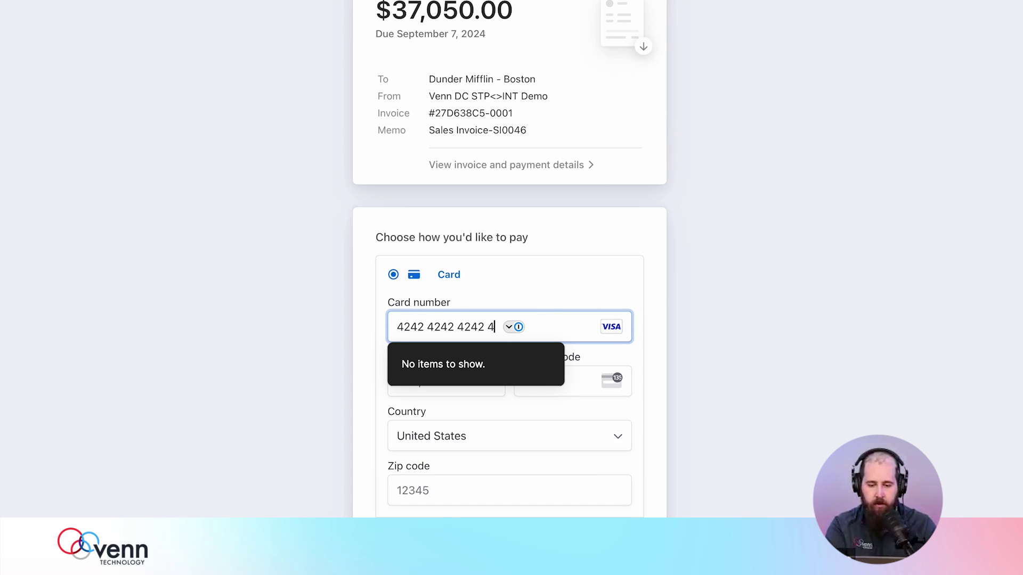
text(24)
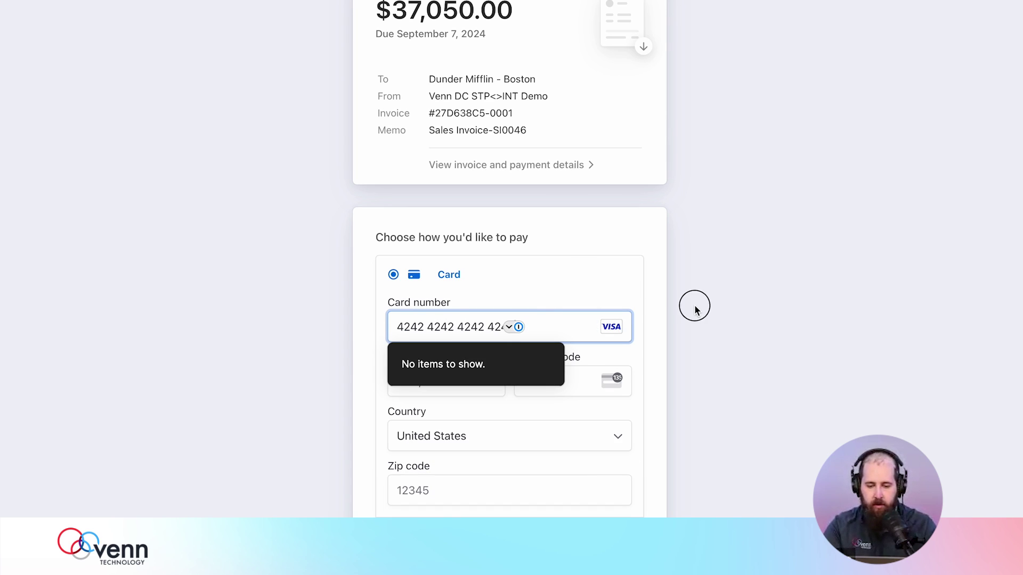
text(2)
click(426, 383)
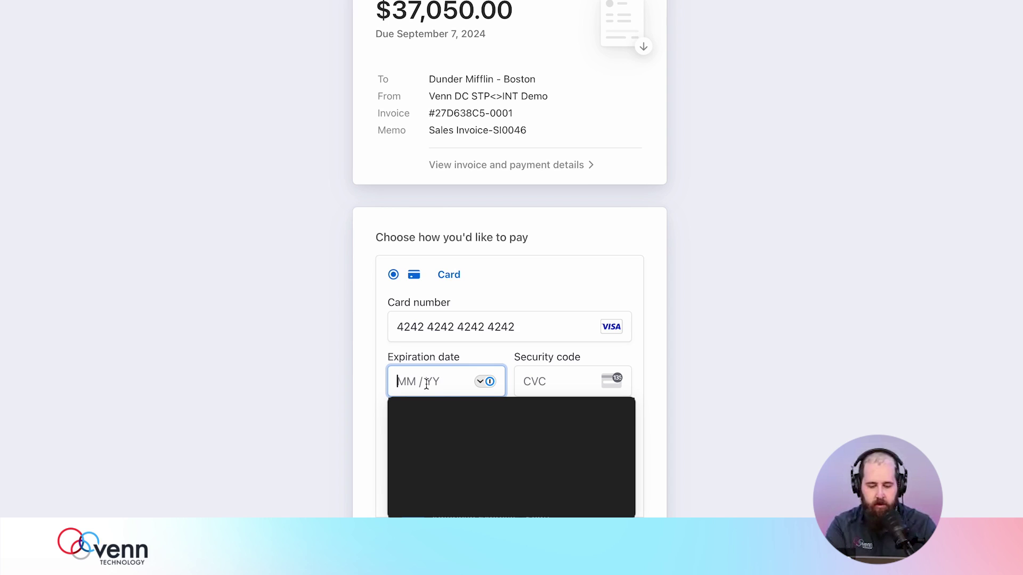
text(0425)
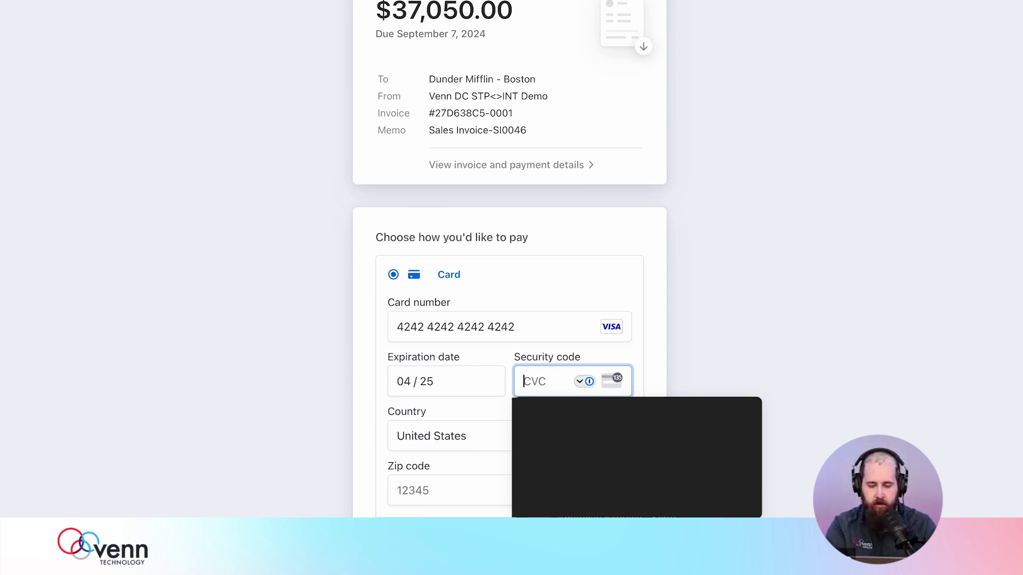
text(543)
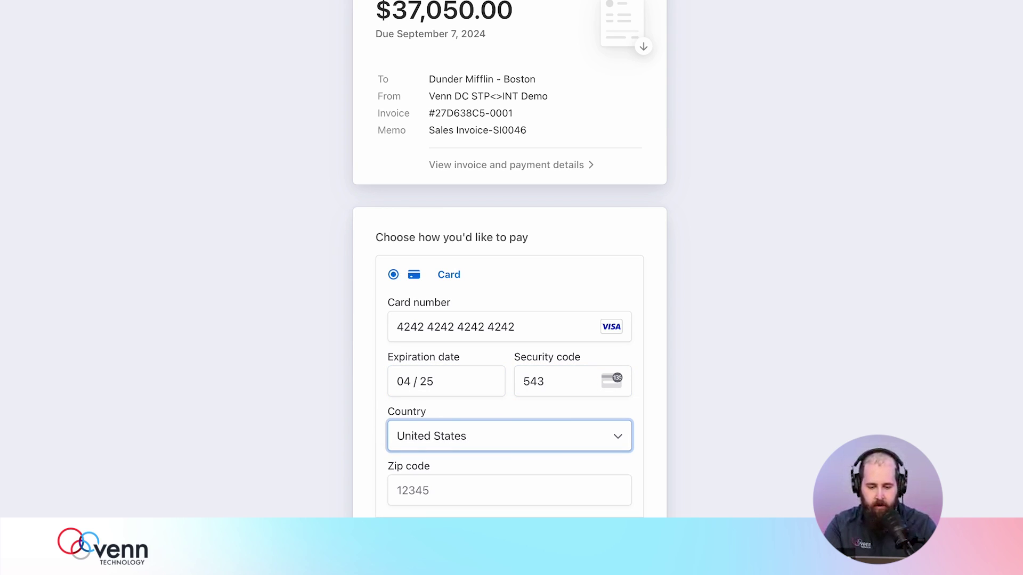
click(419, 493)
text(7777)
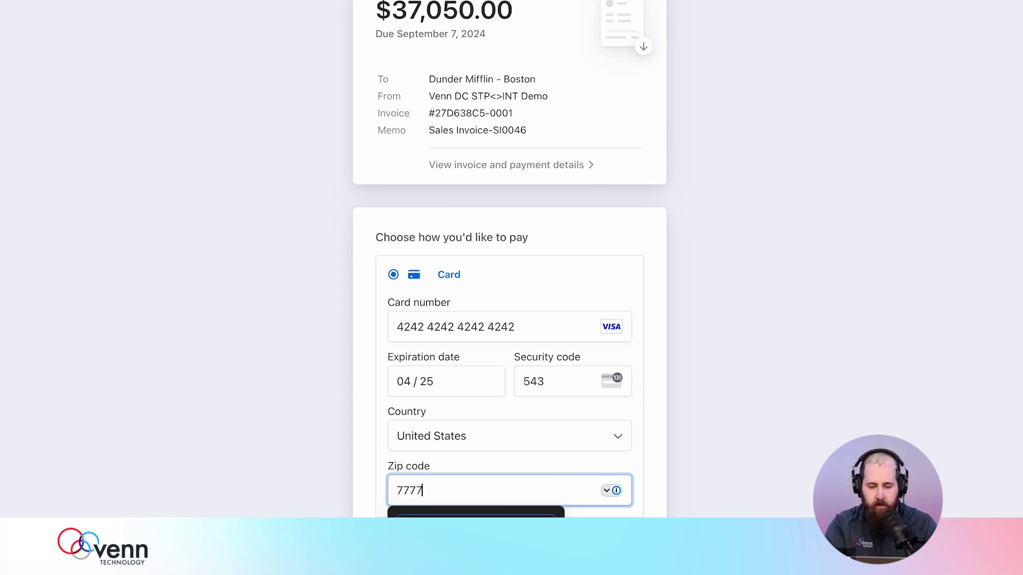
text(7)
key(Tab)
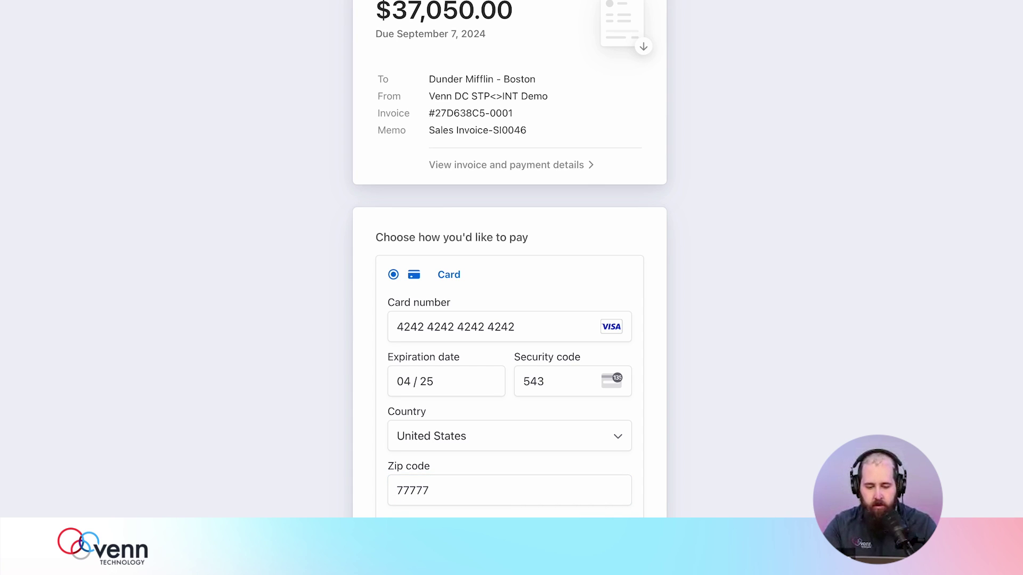
scroll(747, 480, down, 5)
key(Return)
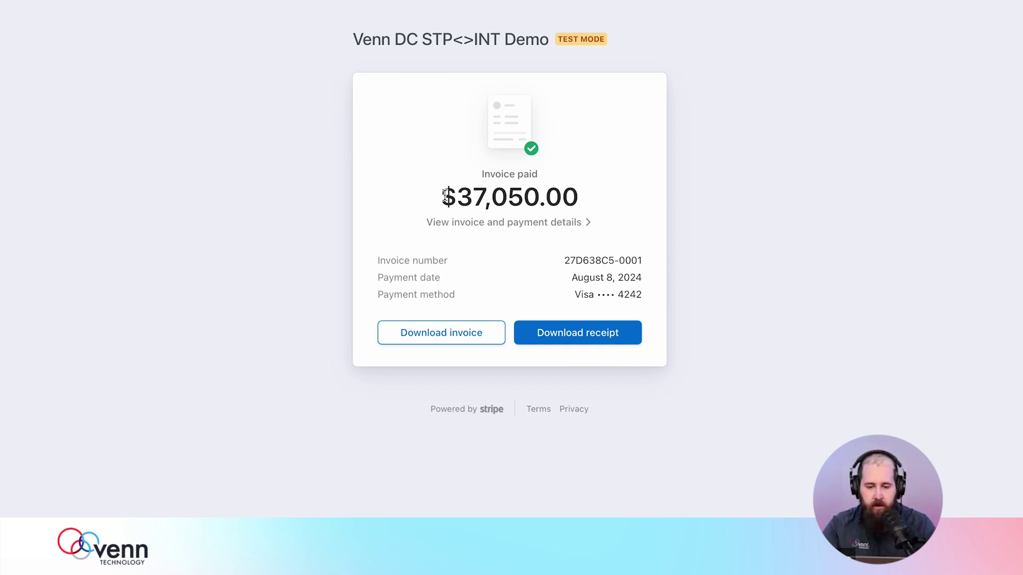
drag(434, 197, 574, 201)
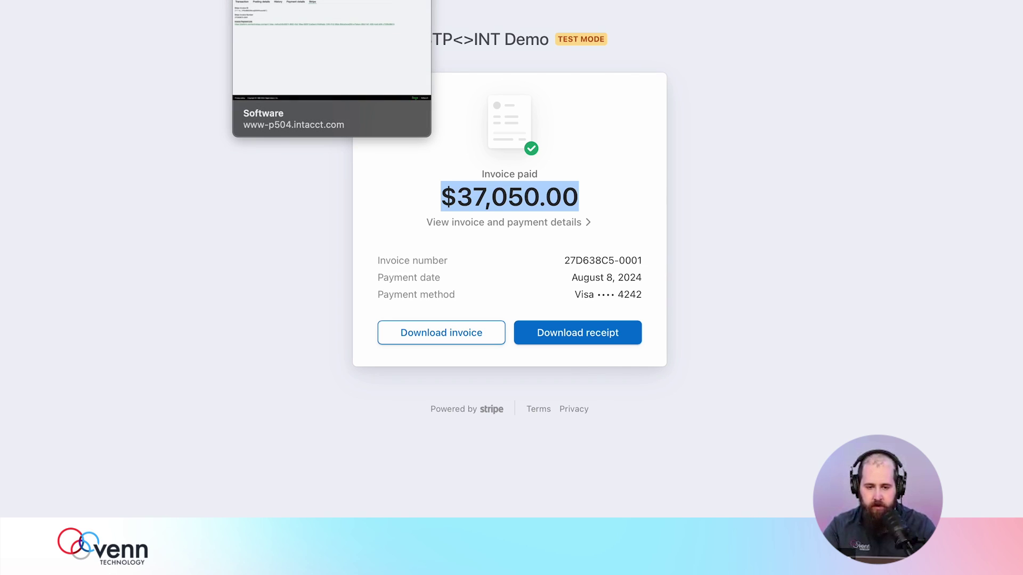
- Back in Intacct, view Sales Invoice-SI0046's transaction summary, still showing payment status Open
click(277, 0)
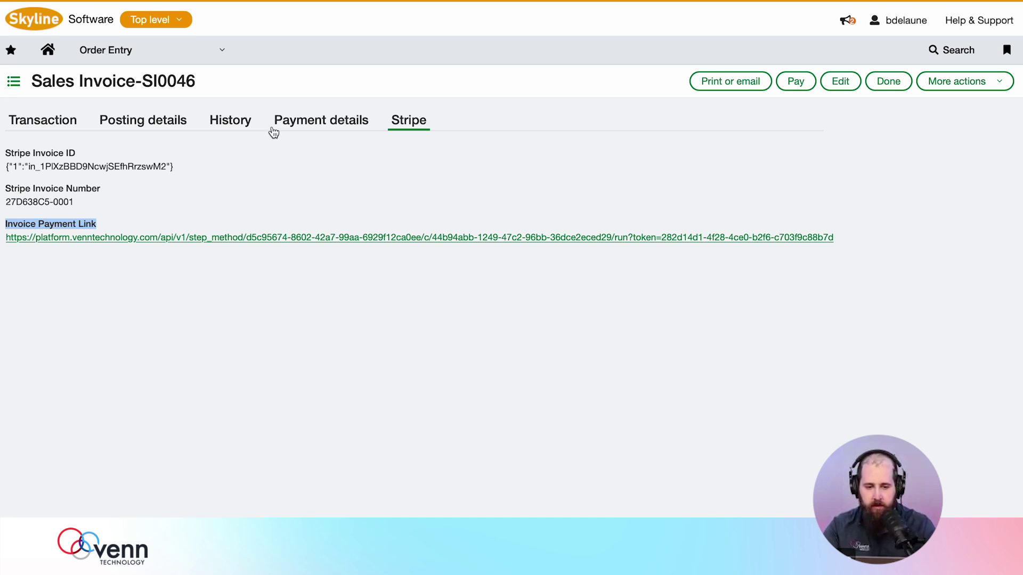
click(34, 124)
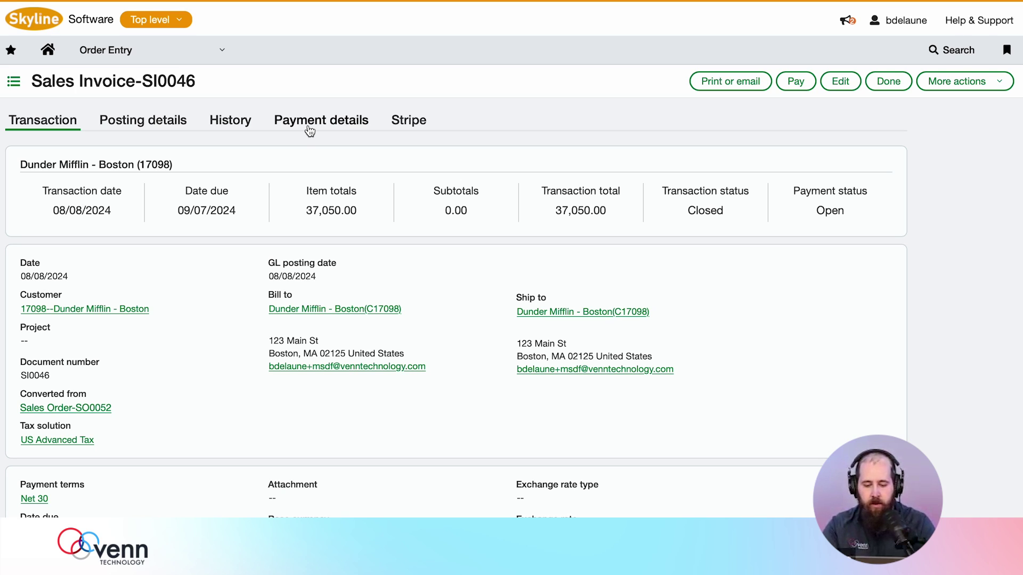
- Reload SI0046, confirm the 37,050.00 credit card payment under Payment details, and see status Paid
click(313, 184)
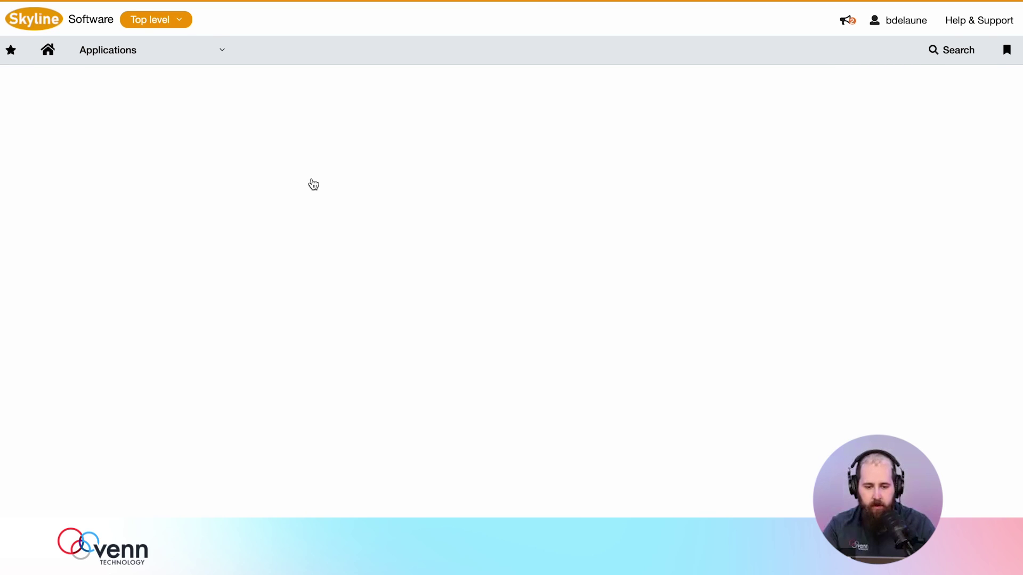
click(322, 121)
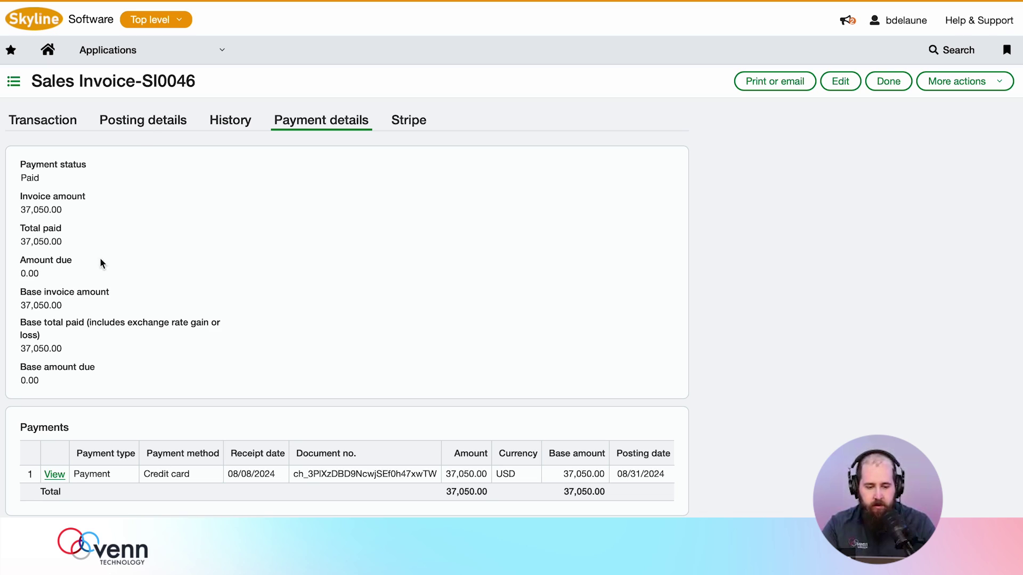
drag(74, 474, 277, 474)
double_click(310, 474)
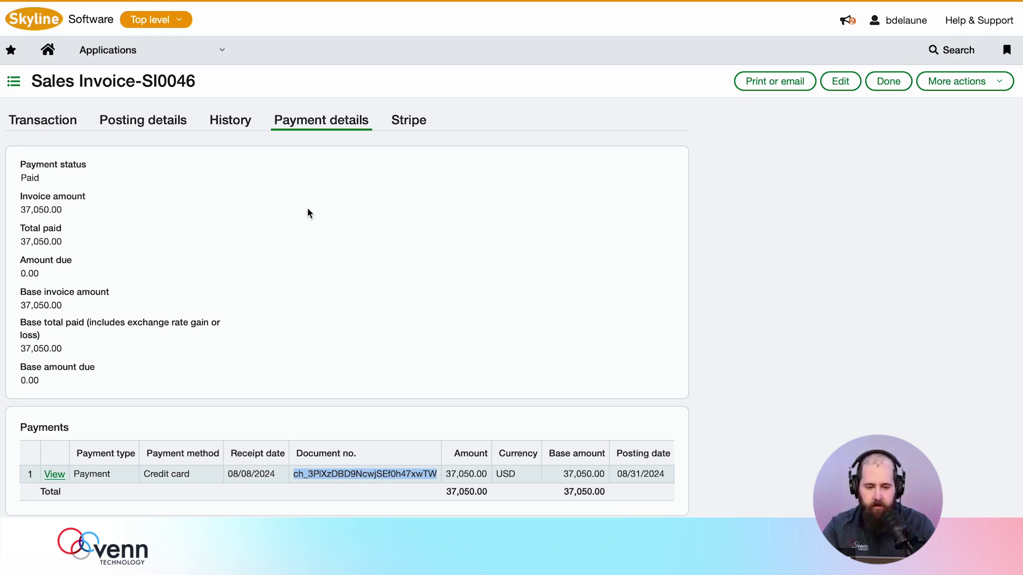
click(54, 120)
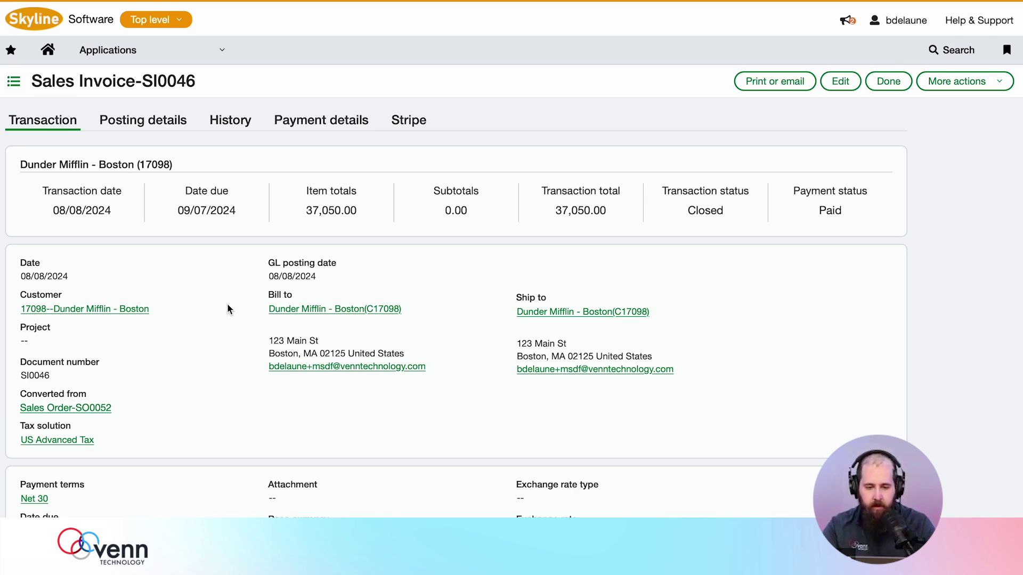
- Go to General Ledger journal entries and open STRIPE journal entry 1
click(210, 53)
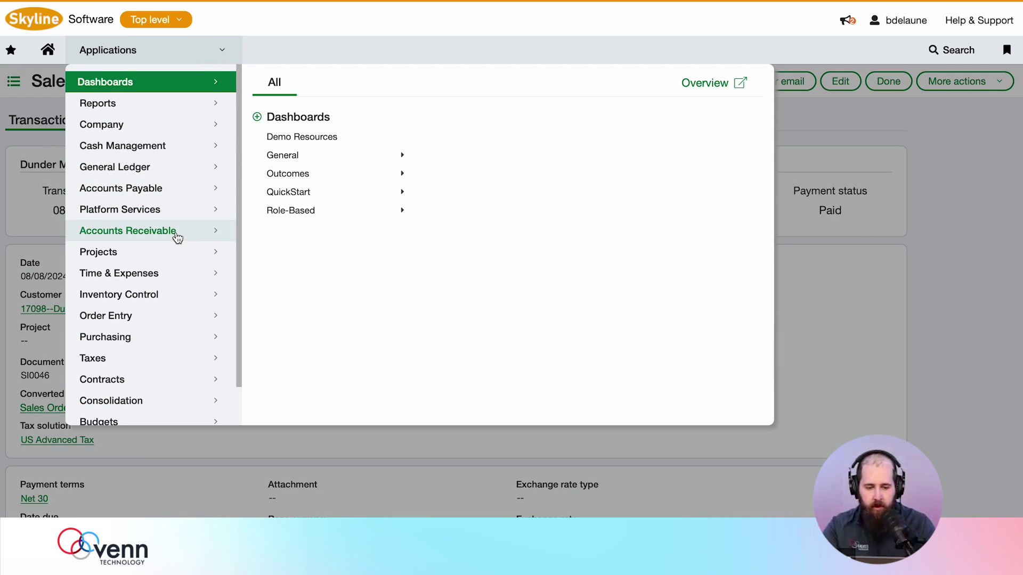
click(166, 168)
click(307, 205)
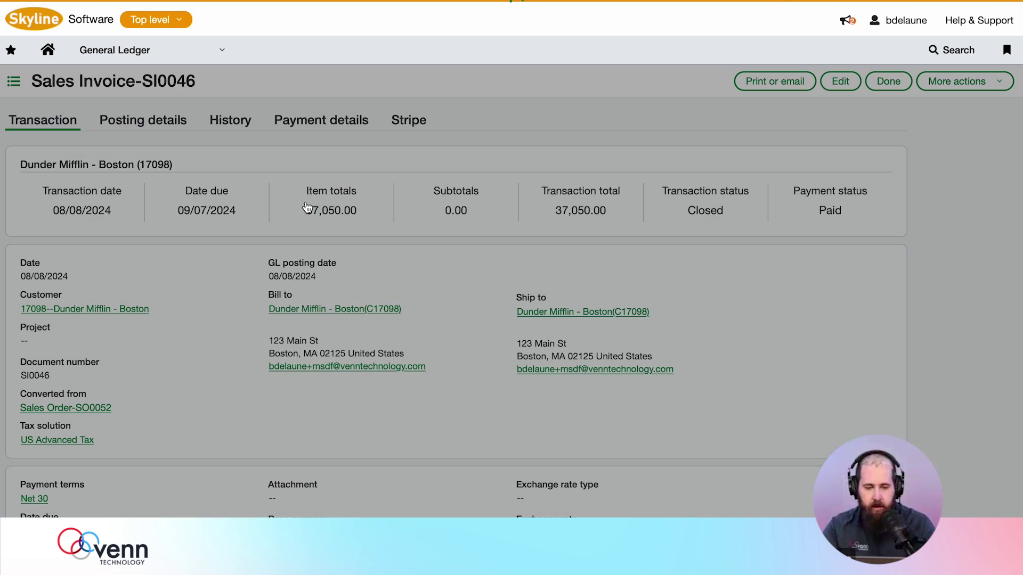
scroll(273, 421, down, 5)
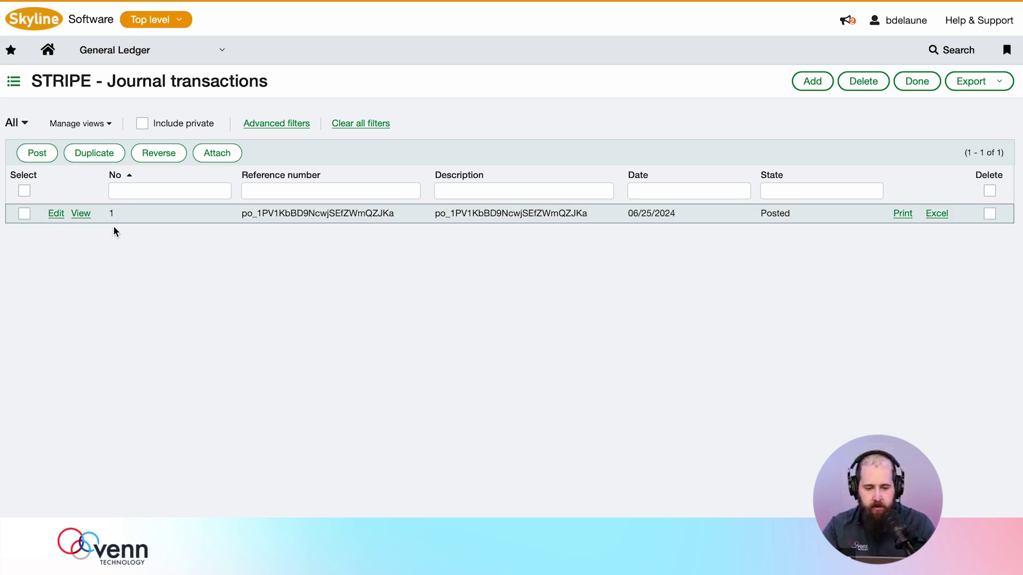
click(81, 214)
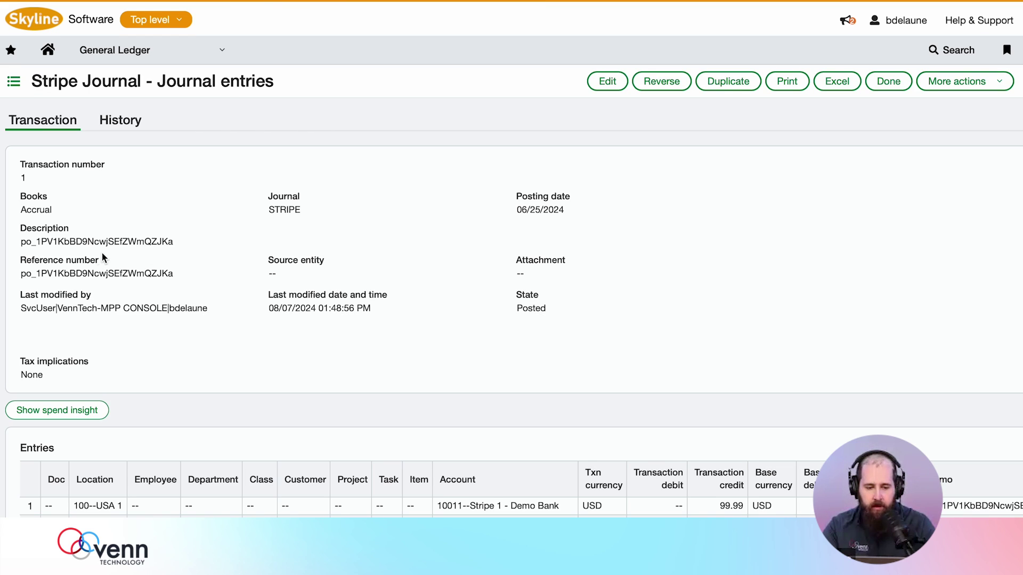
- Review the payout ID and the lines: Stripe 1 - Demo Bank credit 99.99, Checking 1 debit 96.29
drag(21, 243, 197, 241)
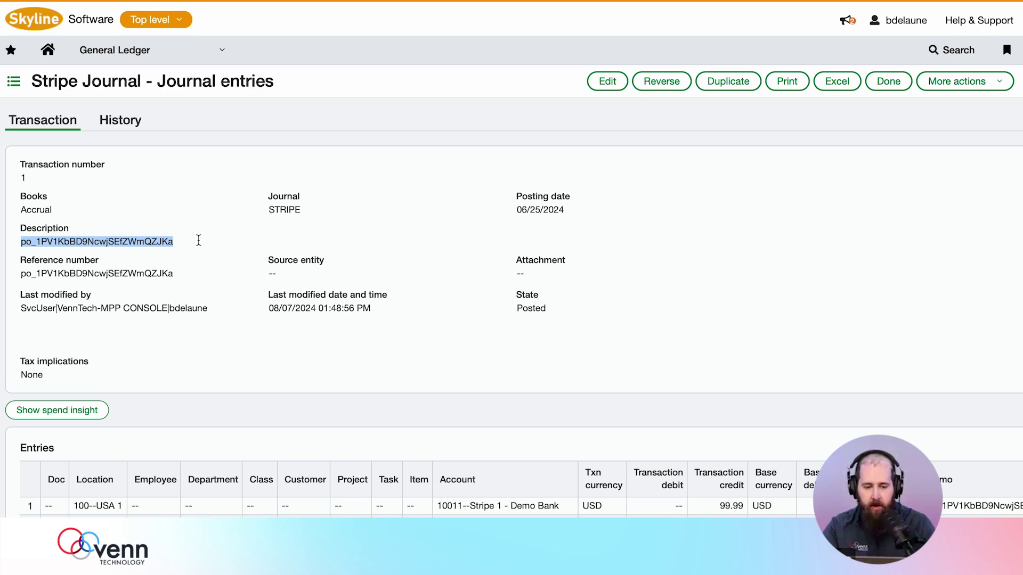
scroll(350, 333, down, 1)
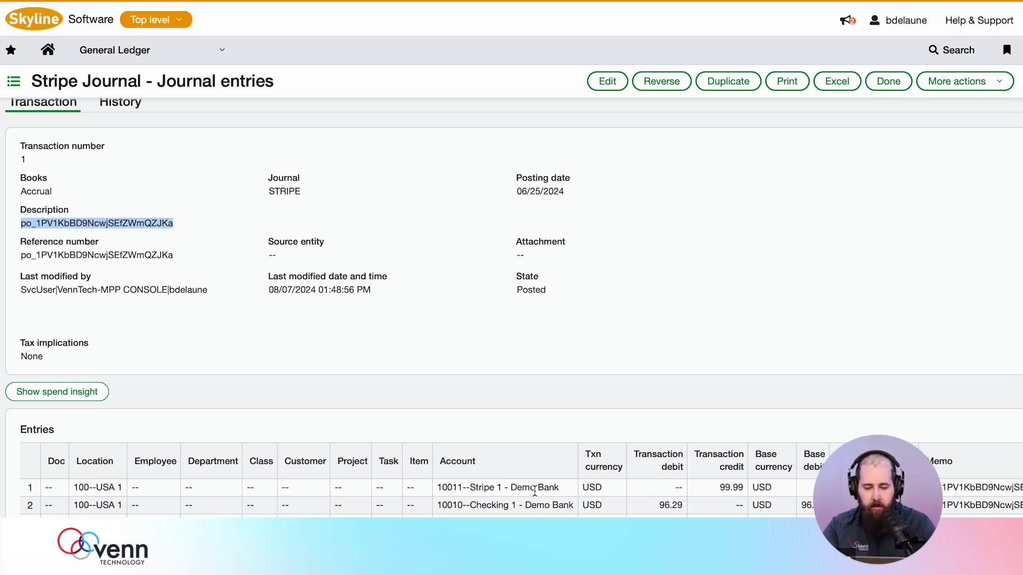
drag(507, 488, 657, 486)
click(456, 488)
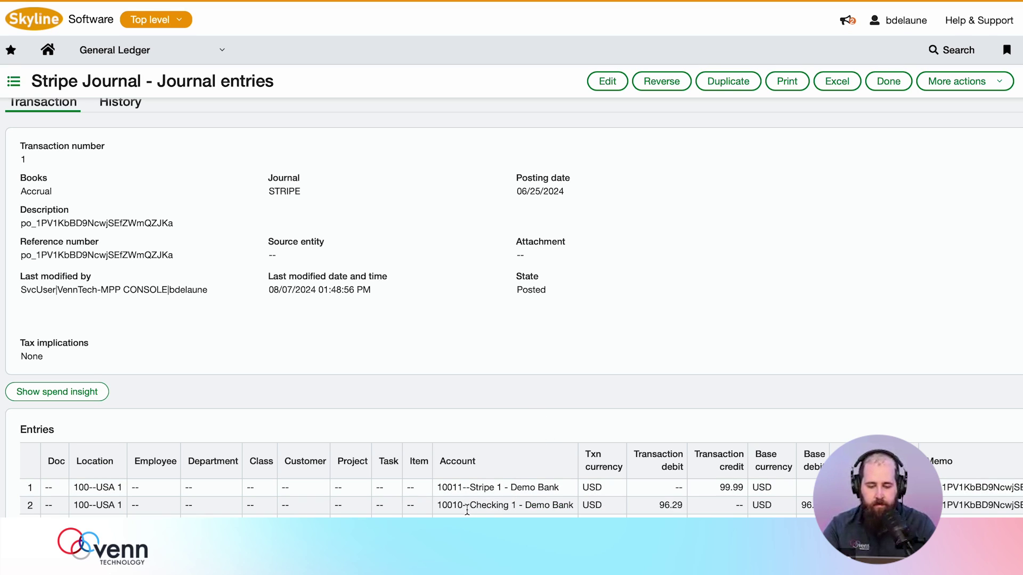
drag(466, 506, 683, 504)
click(521, 503)
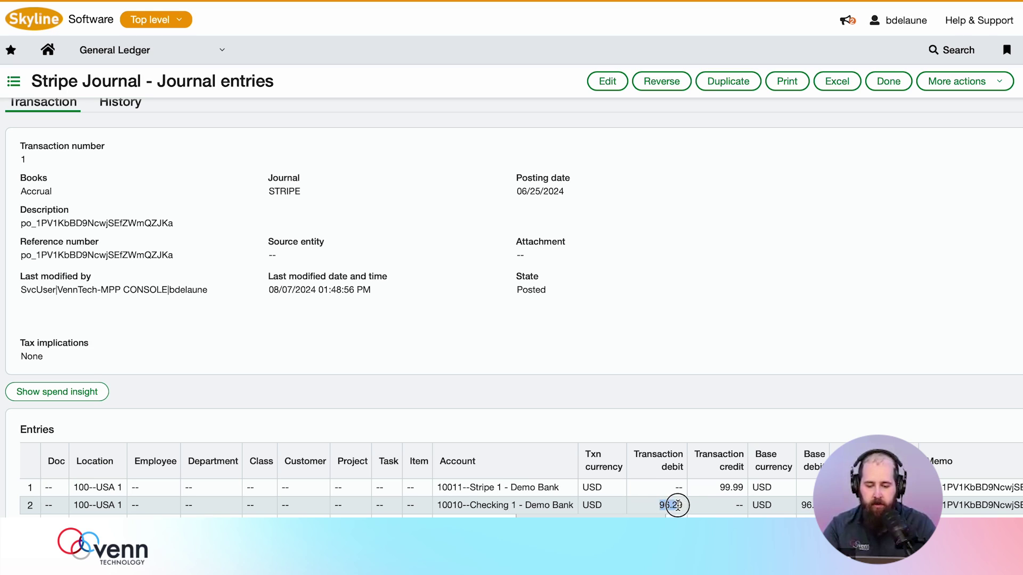
click(609, 393)
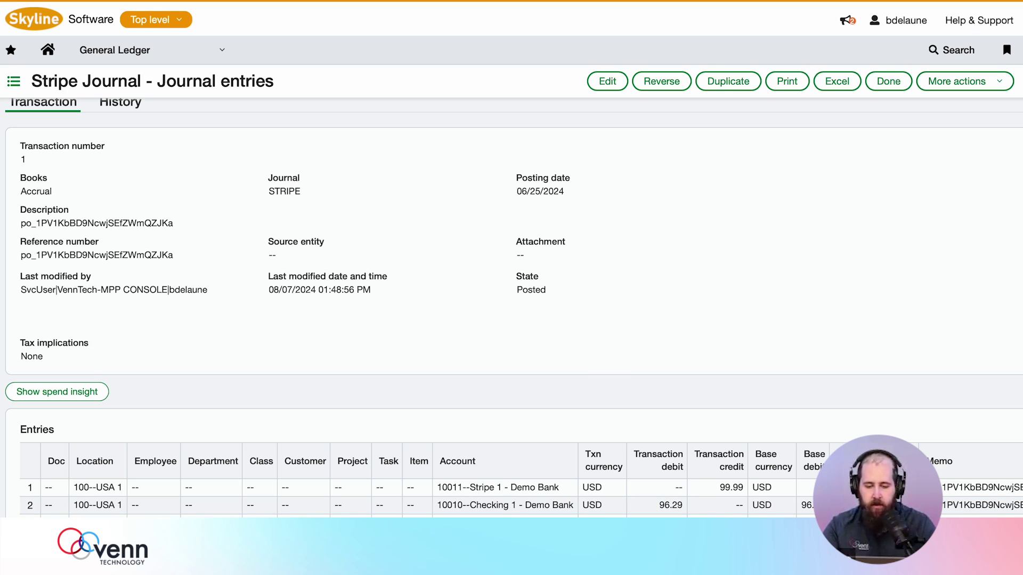